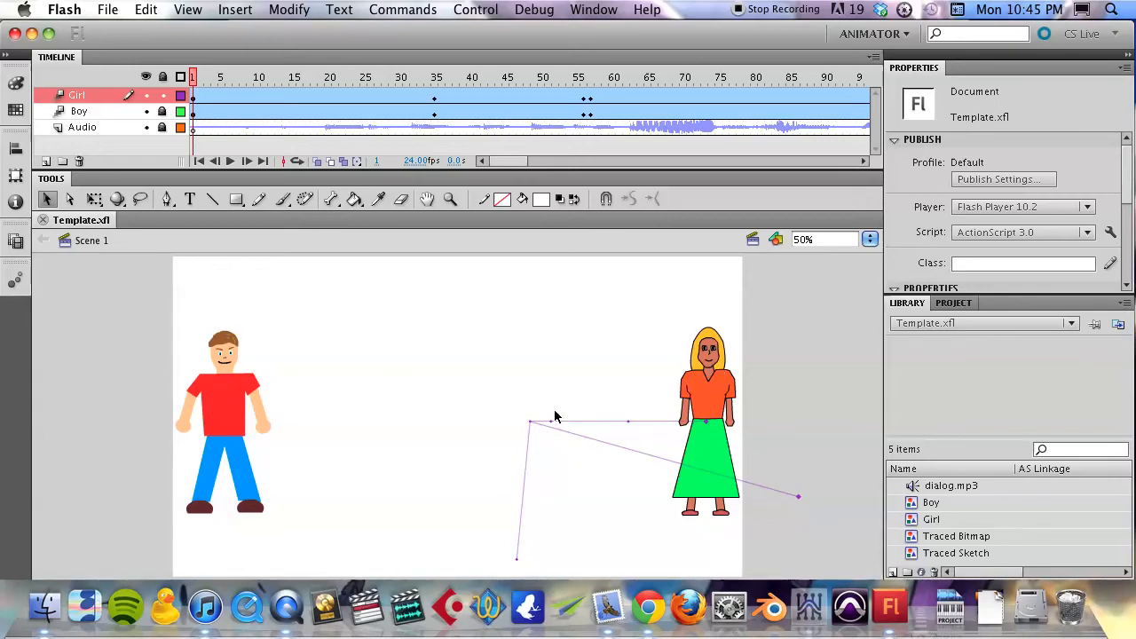
# Open the Girl symbol for editing in place and move its playhead to frame 65.
pyautogui.doubleClick(707, 388)
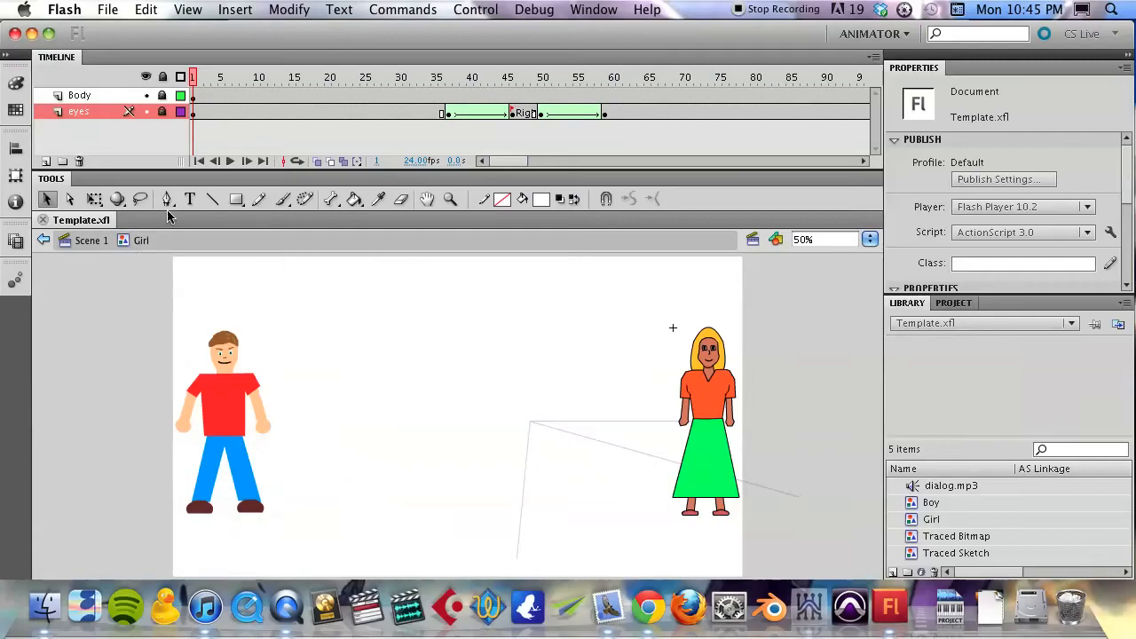
pyautogui.click(436, 79)
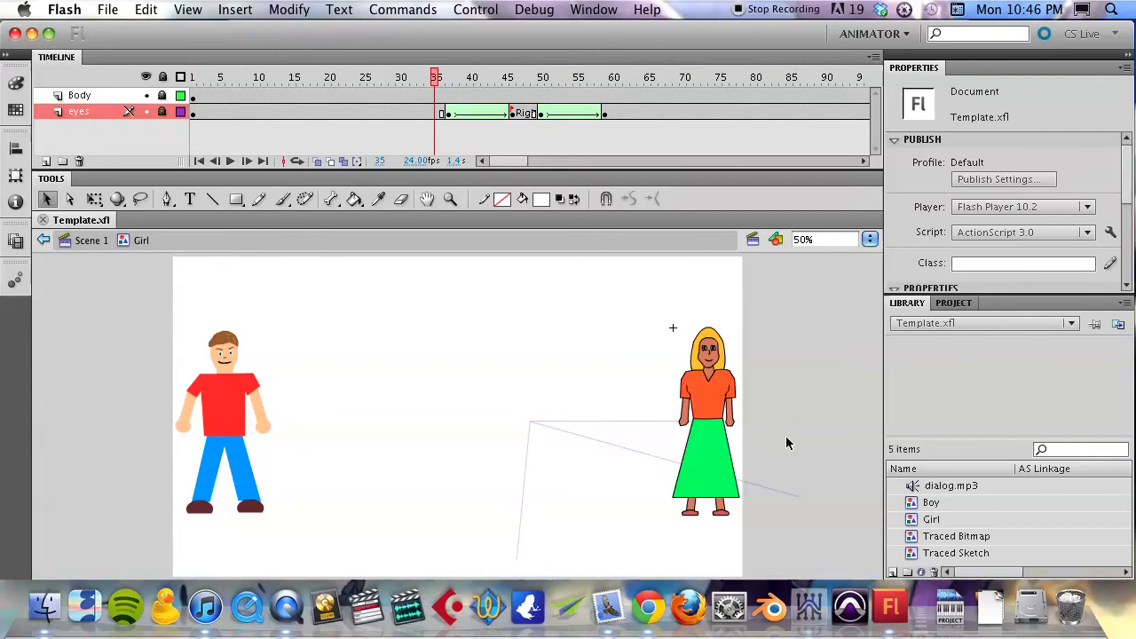
pyautogui.press('z')
pyautogui.moveTo(619, 291); pyautogui.dragTo(809, 451)
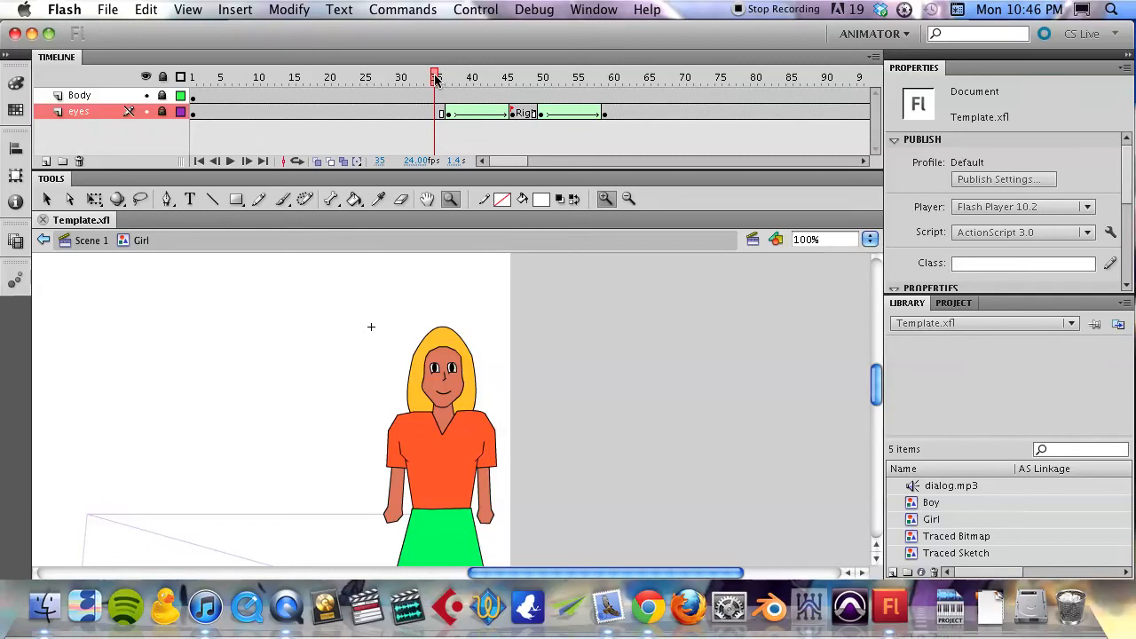
pyautogui.moveTo(436, 78); pyautogui.dragTo(650, 79)
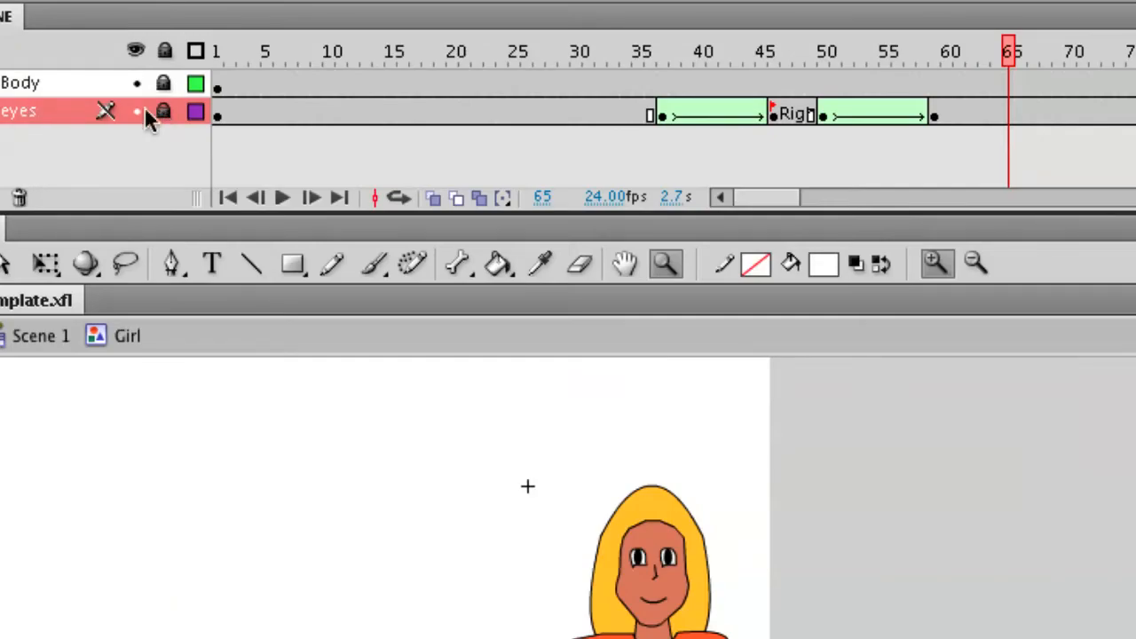
# Toggle the eyes layer's visibility to check which parts of the face it holds.
pyautogui.click(138, 111)
pyautogui.click(137, 111)
pyautogui.click(137, 111)
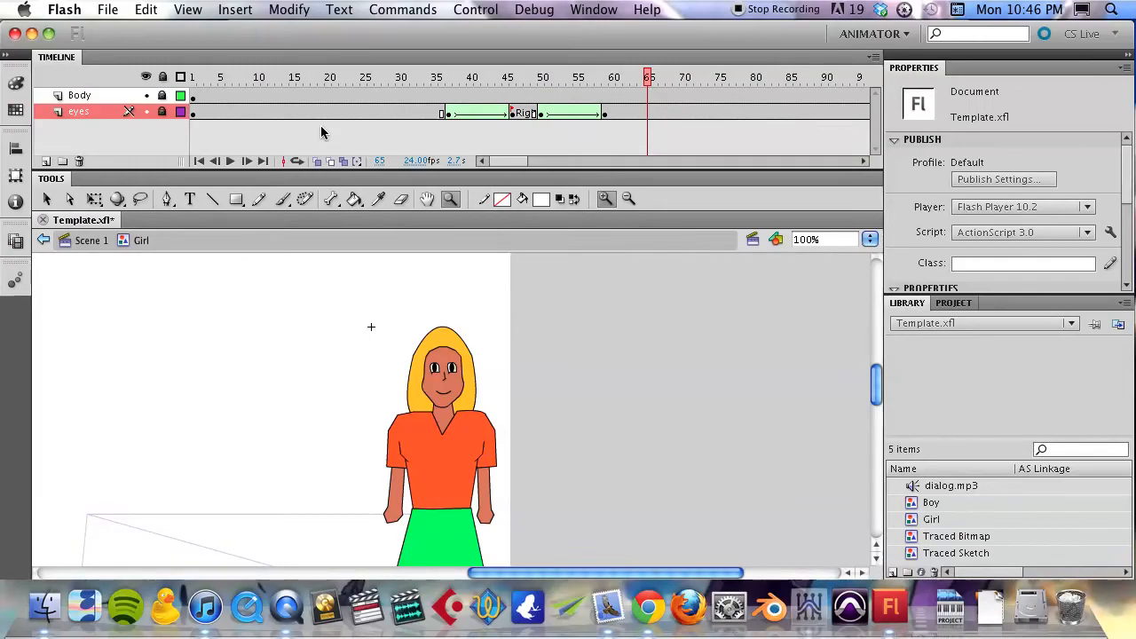
# Add a new layer named "eyelids" and place it above the Body layer.
pyautogui.click(47, 163)
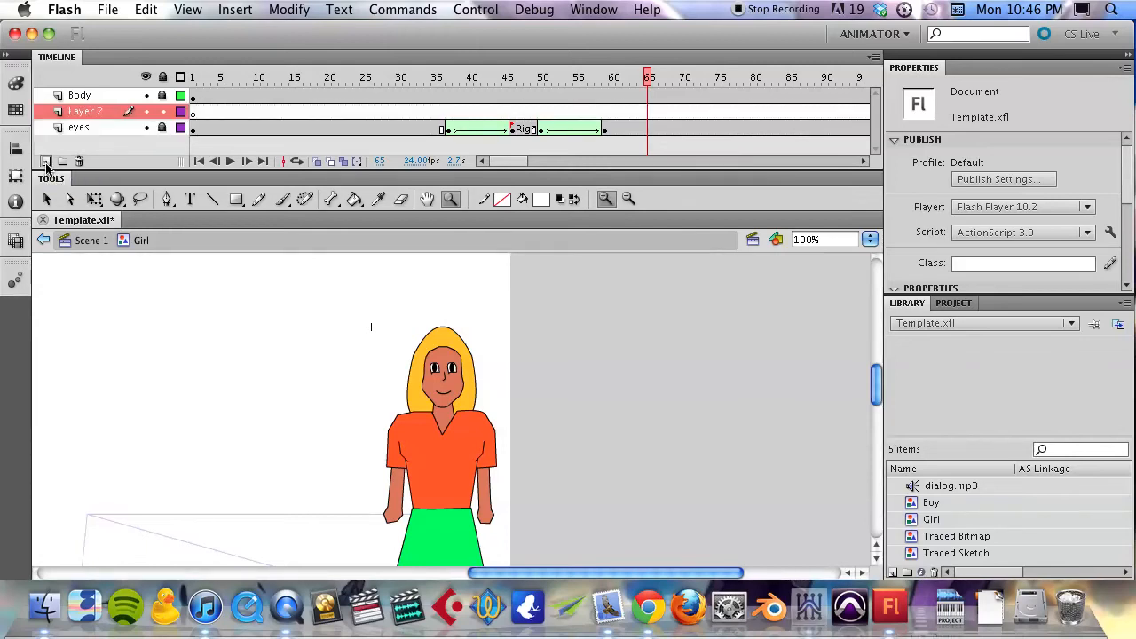
pyautogui.doubleClick(80, 112)
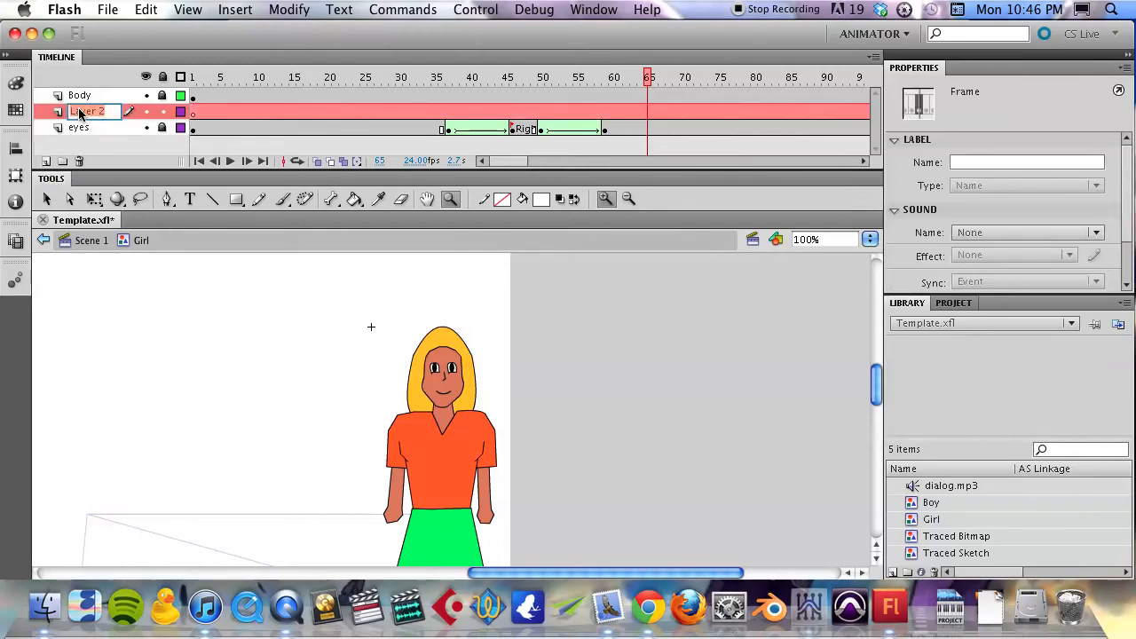
pyautogui.write('eyelids')
pyautogui.press('Return')
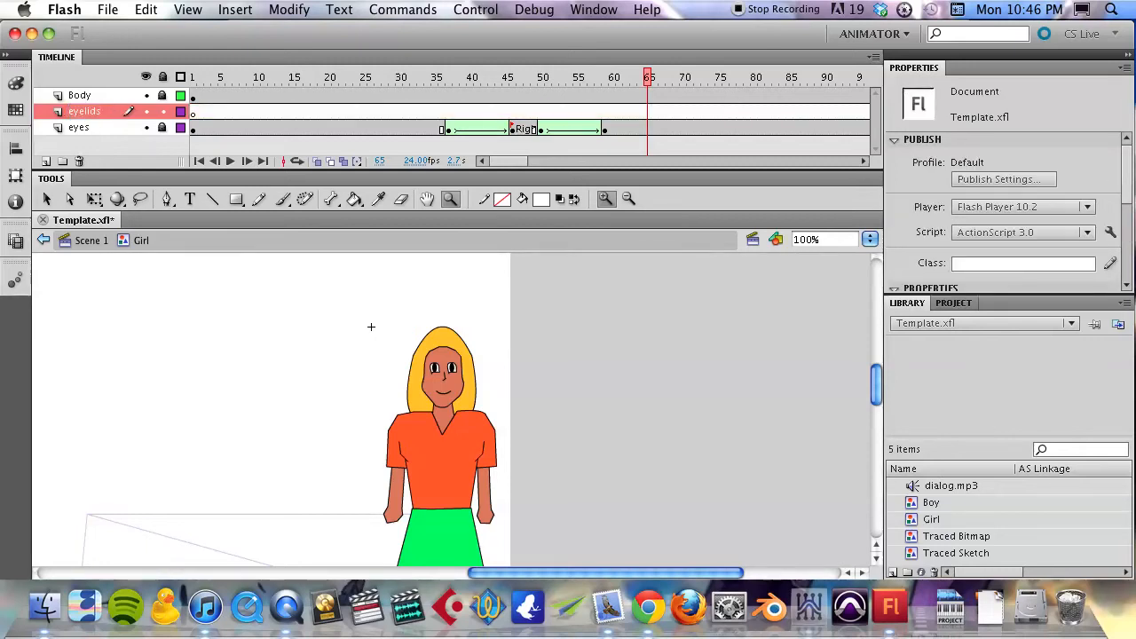
pyautogui.moveTo(89, 112); pyautogui.dragTo(90, 96)
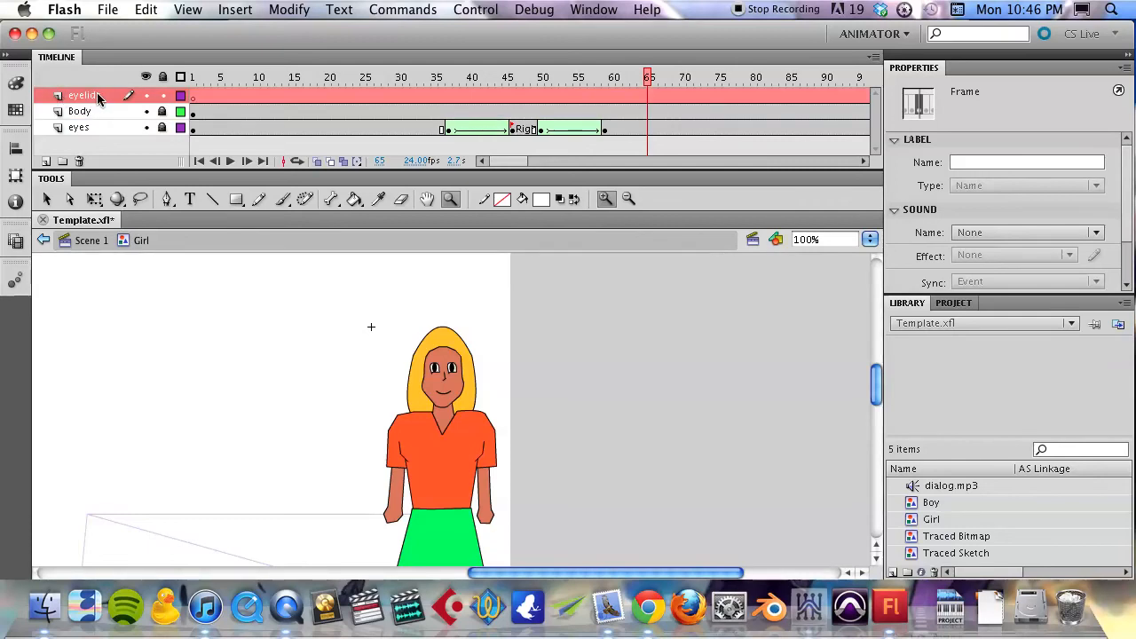
# Hide and show the Body layer to check how it relates to the pupils on the eyes layer.
pyautogui.click(147, 111)
pyautogui.click(146, 112)
pyautogui.click(147, 112)
pyautogui.click(146, 112)
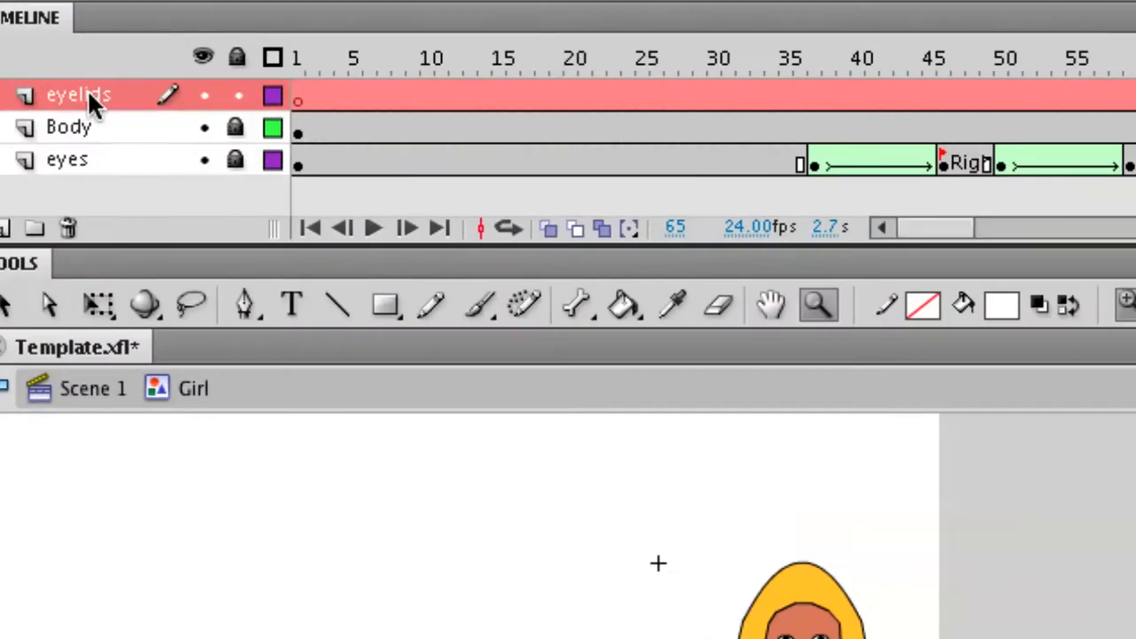
pyautogui.moveTo(449, 500); pyautogui.dragTo(139, 362)
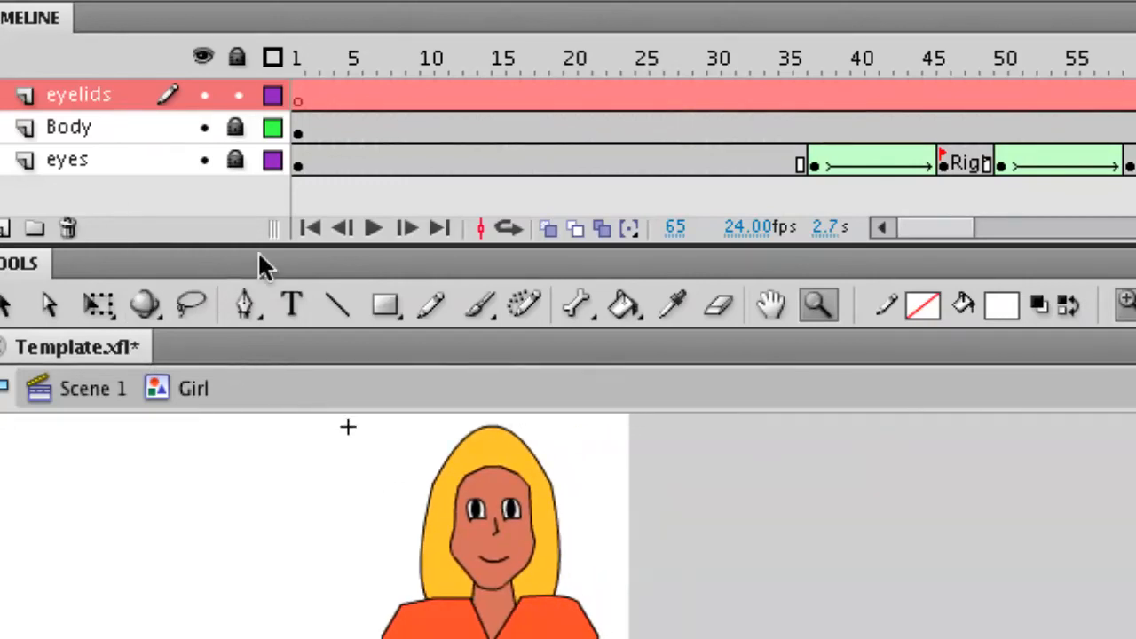
pyautogui.click(204, 128)
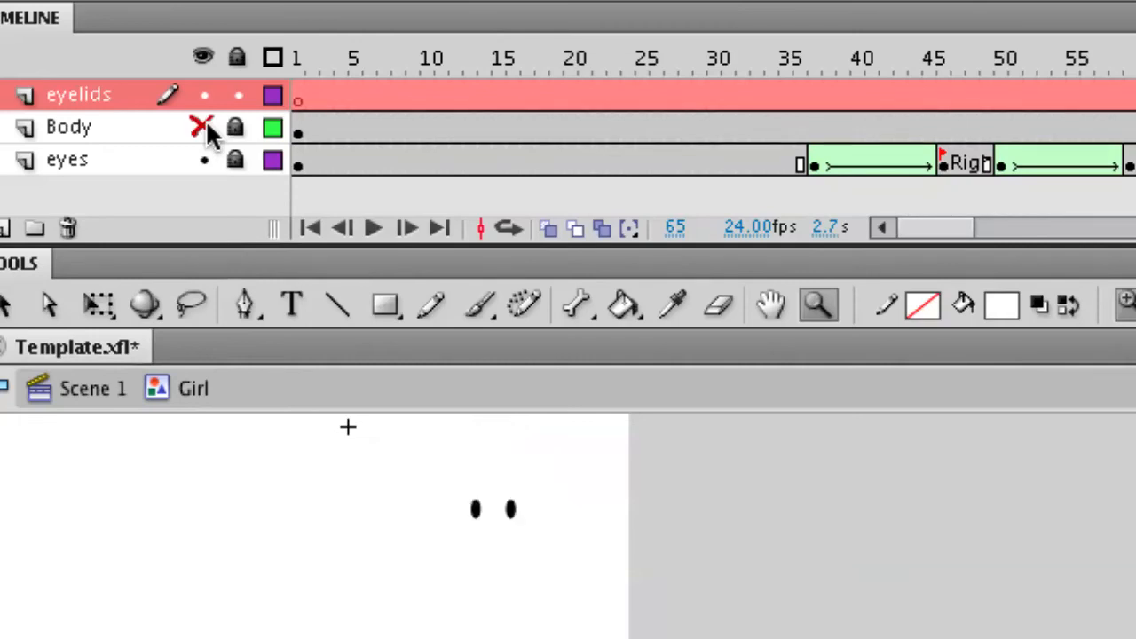
pyautogui.click(204, 128)
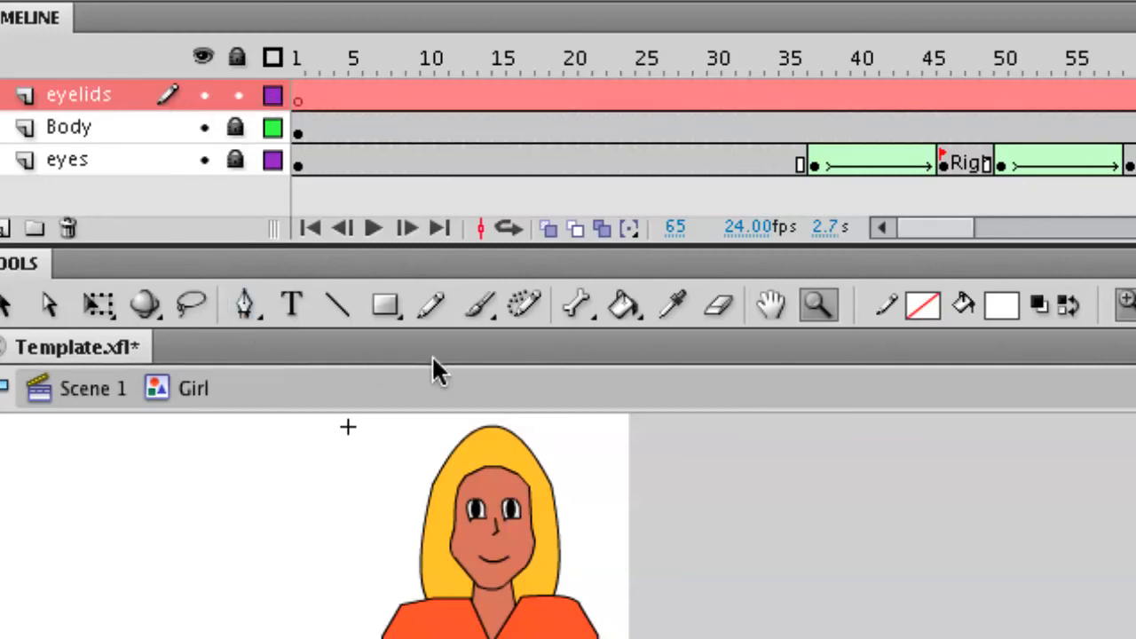
# Draw a strokeless rectangle in the face's skin tone across the forehead on the eyelids layer, about 48 px wide and 4 px high.
pyautogui.click(380, 304)
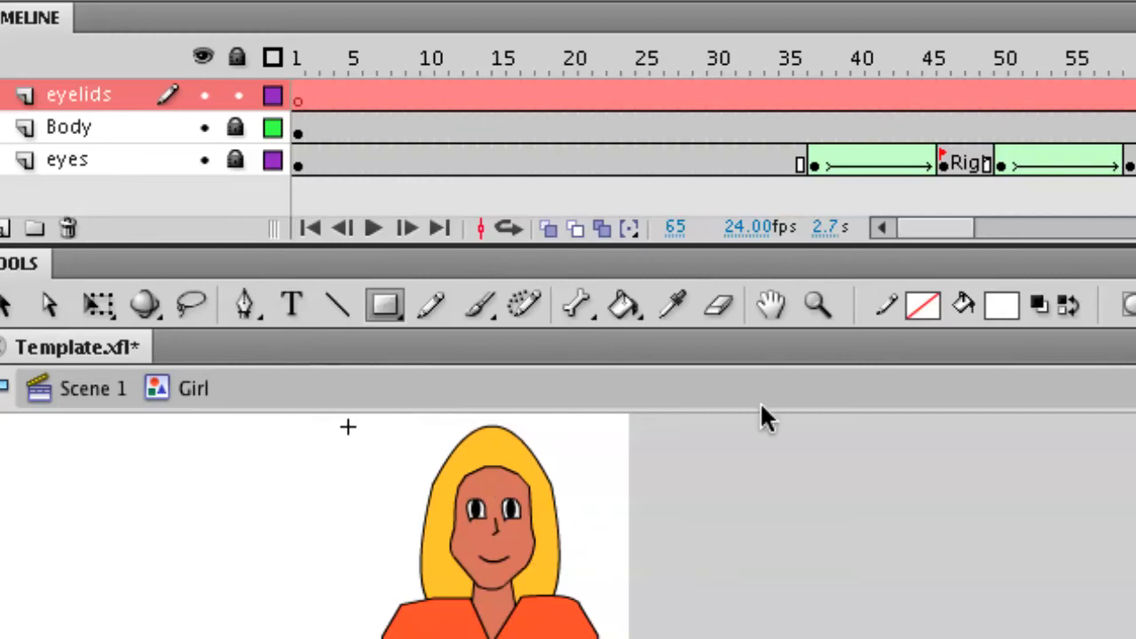
pyautogui.click(1001, 306)
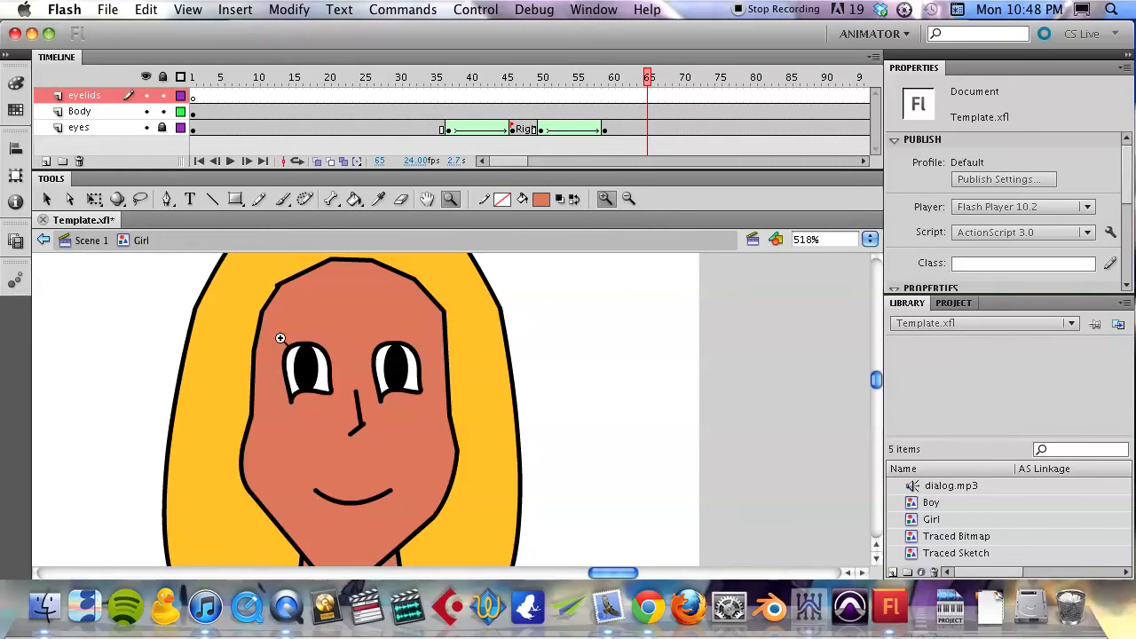
pyautogui.click(235, 207)
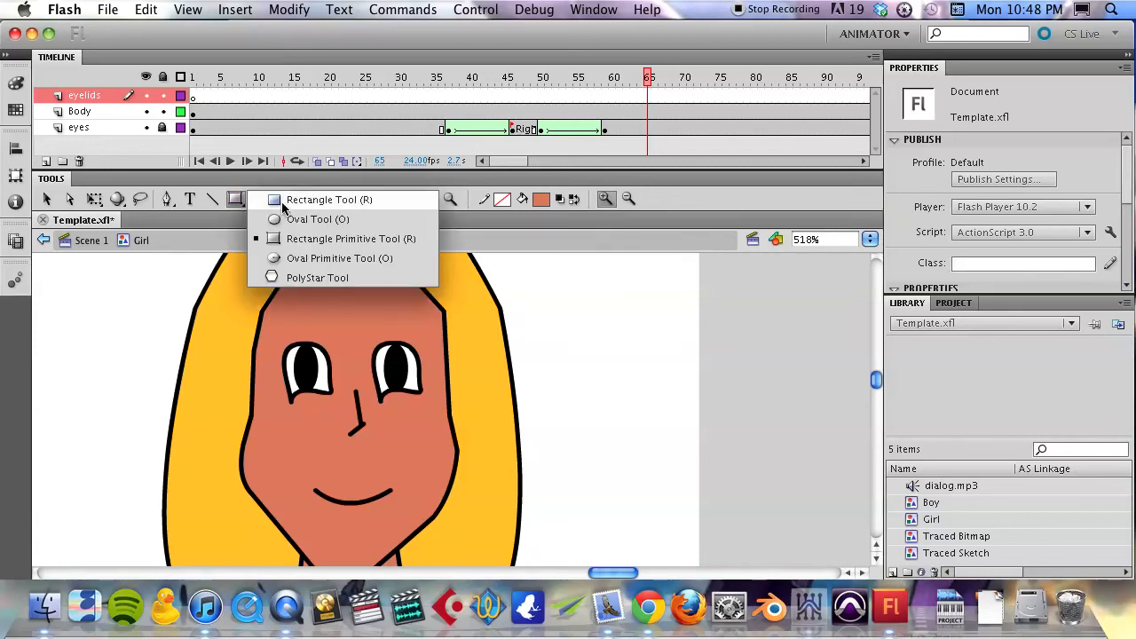
pyautogui.click(269, 199)
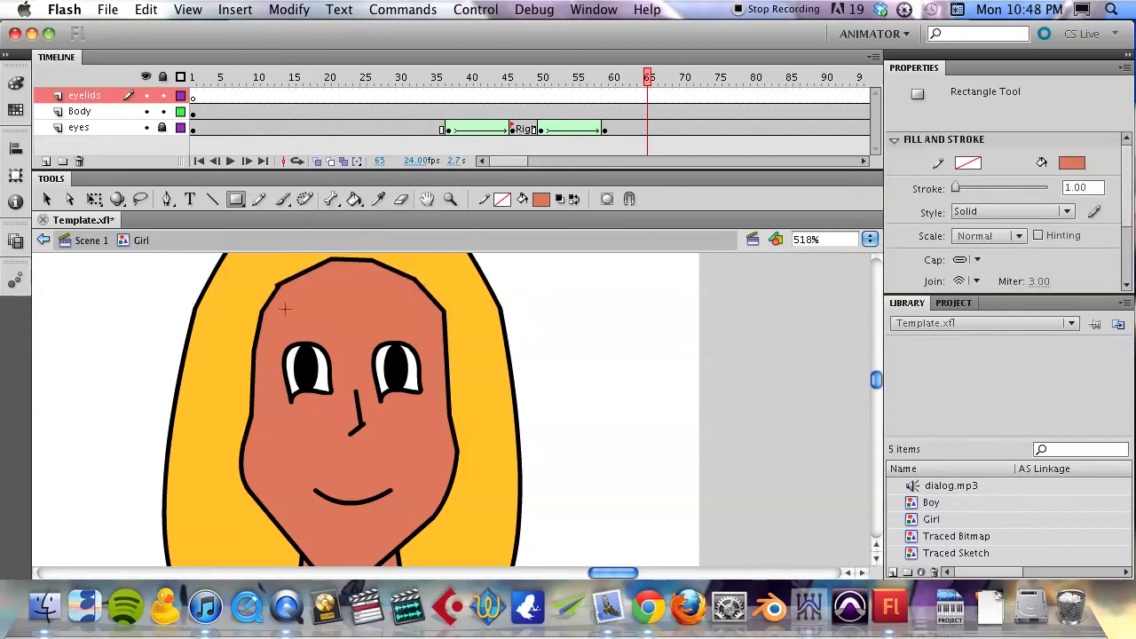
pyautogui.moveTo(245, 318); pyautogui.dragTo(463, 335)
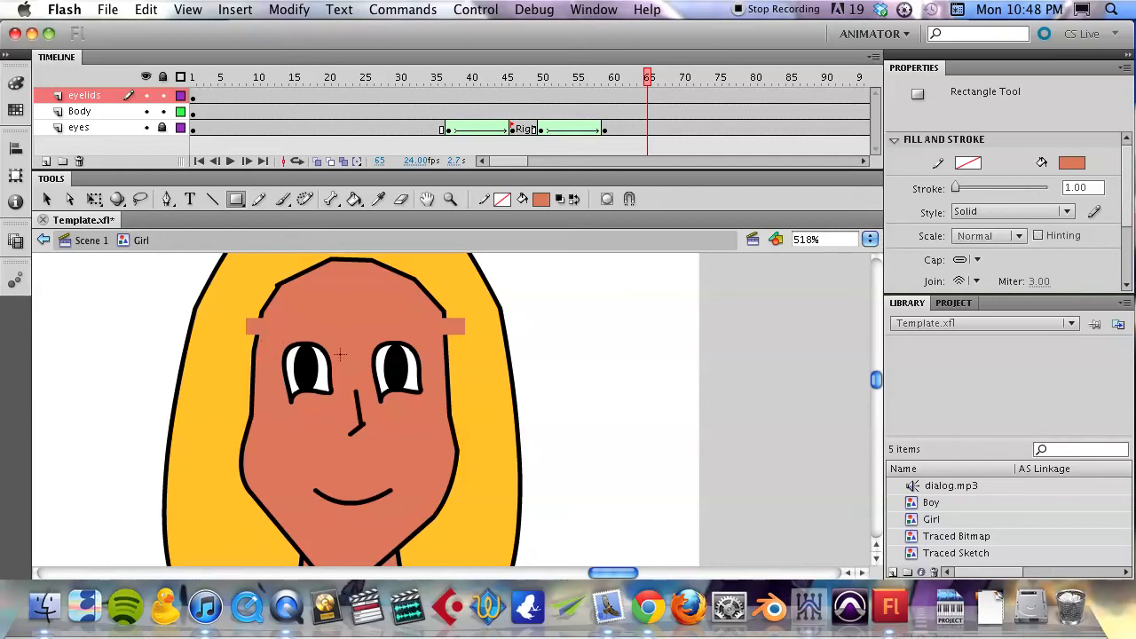
# Shift the skin-toned rectangle sideways so its hair-side end lies inside the face outline near the girl's right eye, at about X 63.
pyautogui.press('r')
pyautogui.press('t')
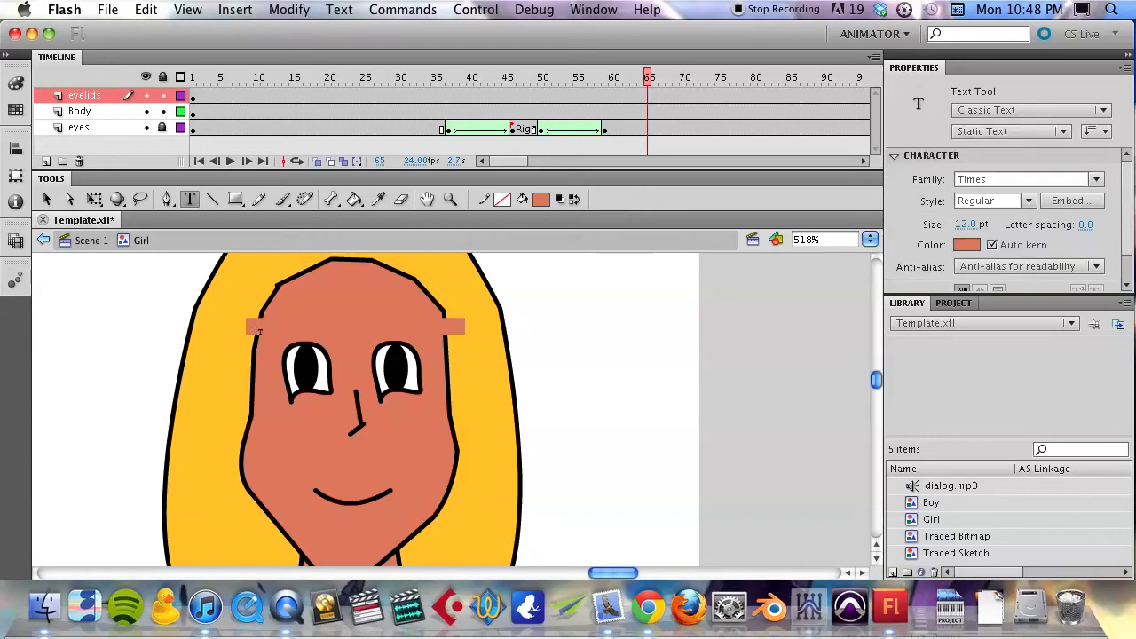
pyautogui.press('v')
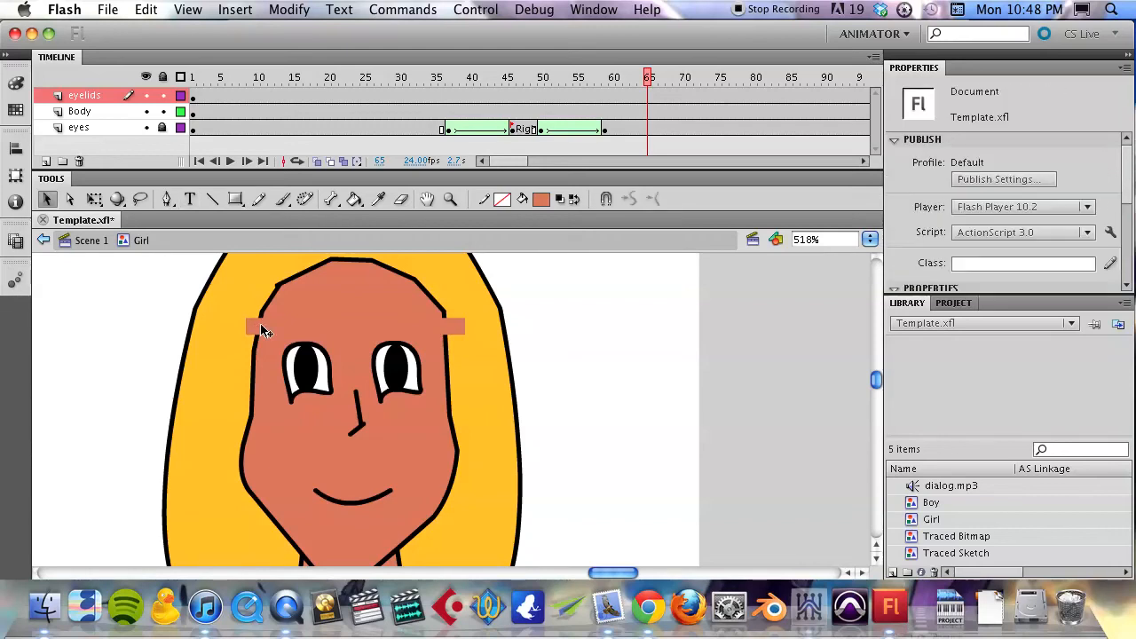
pyautogui.click(262, 331)
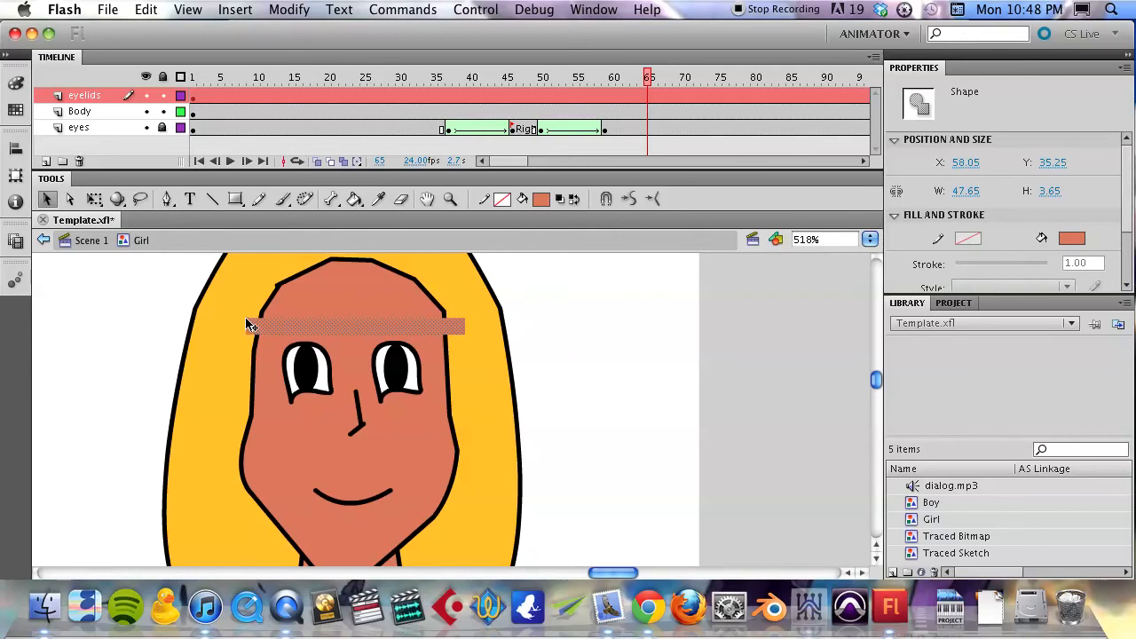
pyautogui.moveTo(251, 326); pyautogui.dragTo(273, 325)
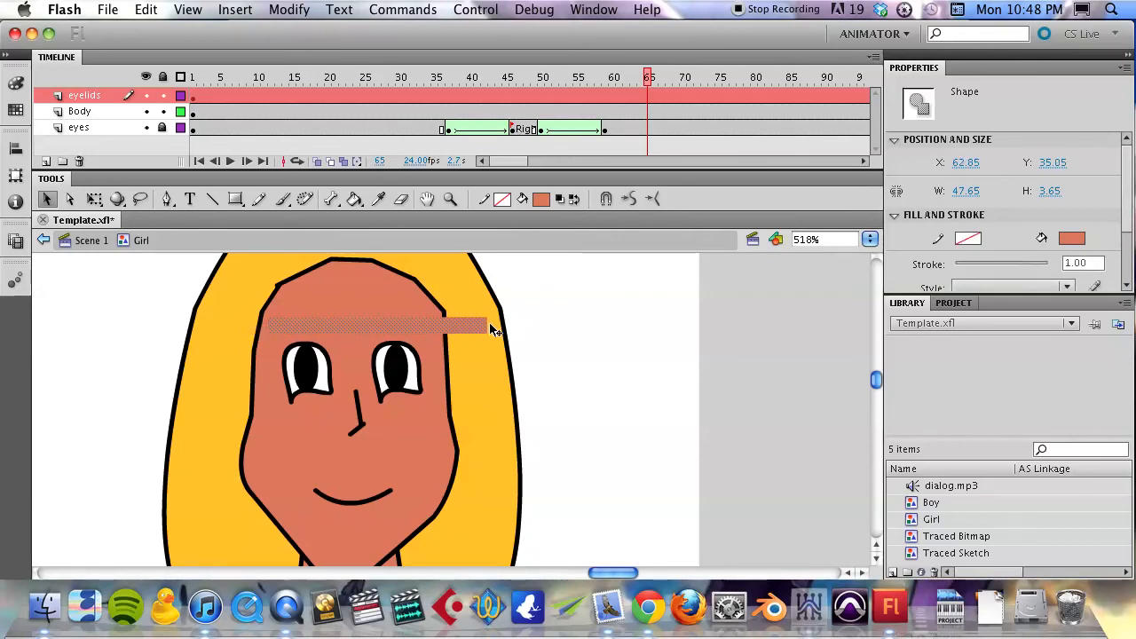
# Narrow the eyelid rectangle to about 32 px by moving its overhanging end points inside the face with the Subselection tool.
pyautogui.click(70, 199)
pyautogui.click(524, 354)
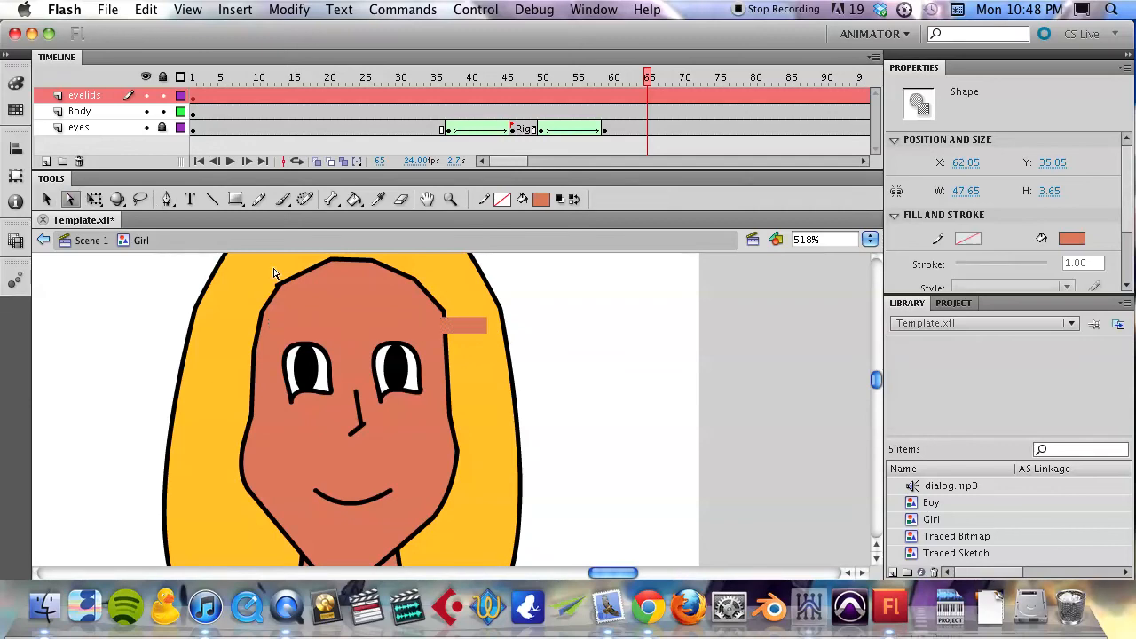
pyautogui.click(486, 337)
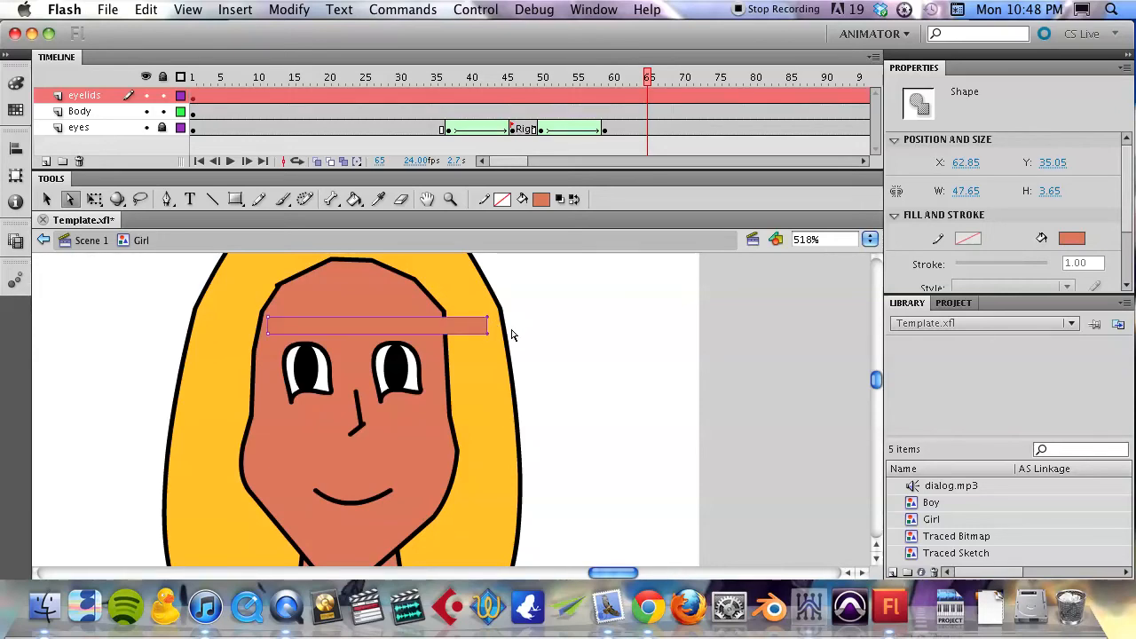
pyautogui.hotkey('shift', 'Left')
pyautogui.hotkey('shift', 'Left')
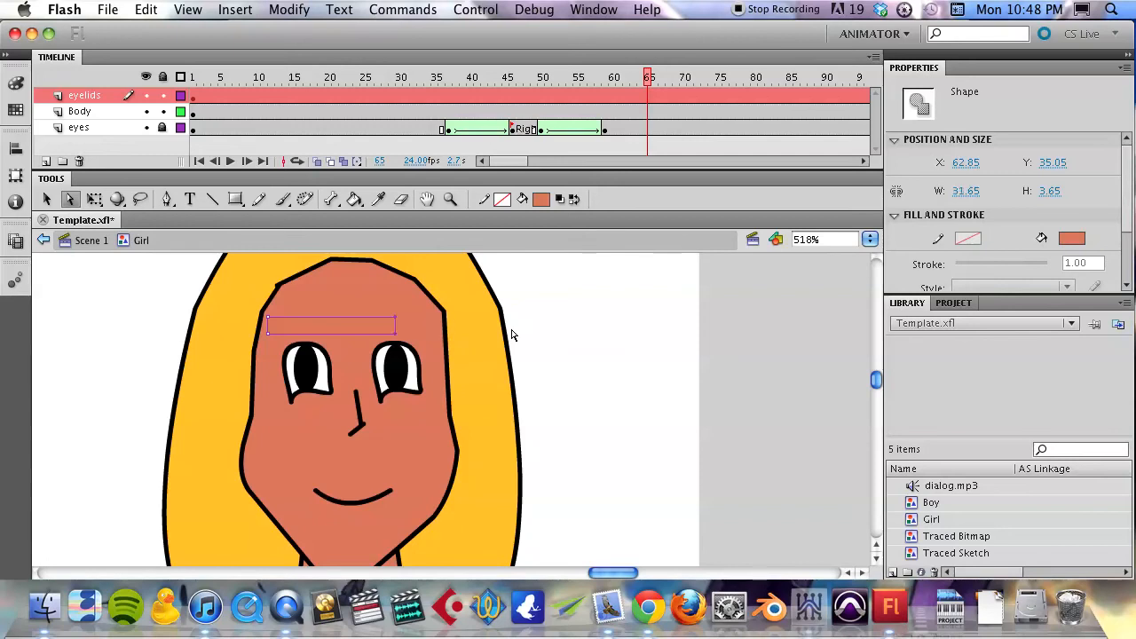
pyautogui.press('Right')
pyautogui.press('Right')
pyautogui.press('Right')
pyautogui.press('Right')
# Flatten the eyelid rectangle to a 1 px high strip and extend it to about 34 px wide so it spans both eyes.
pyautogui.moveTo(345, 316)
pyautogui.mouseDown()
pyautogui.moveTo(345, 330)
pyautogui.moveTo(344, 311)
pyautogui.mouseUp()
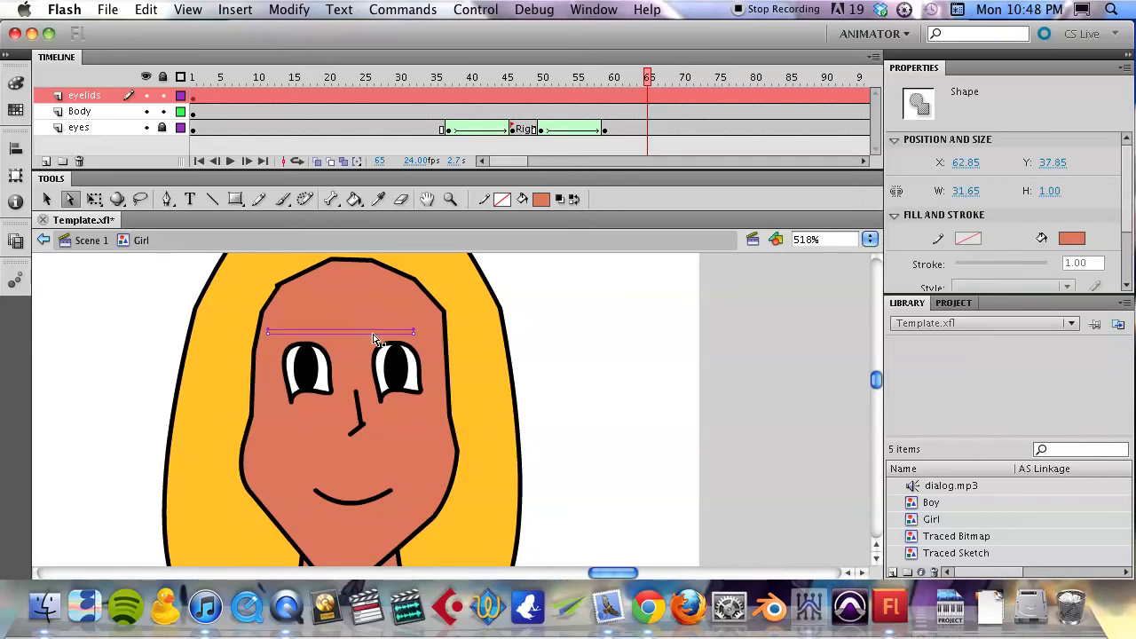
pyautogui.click(417, 339)
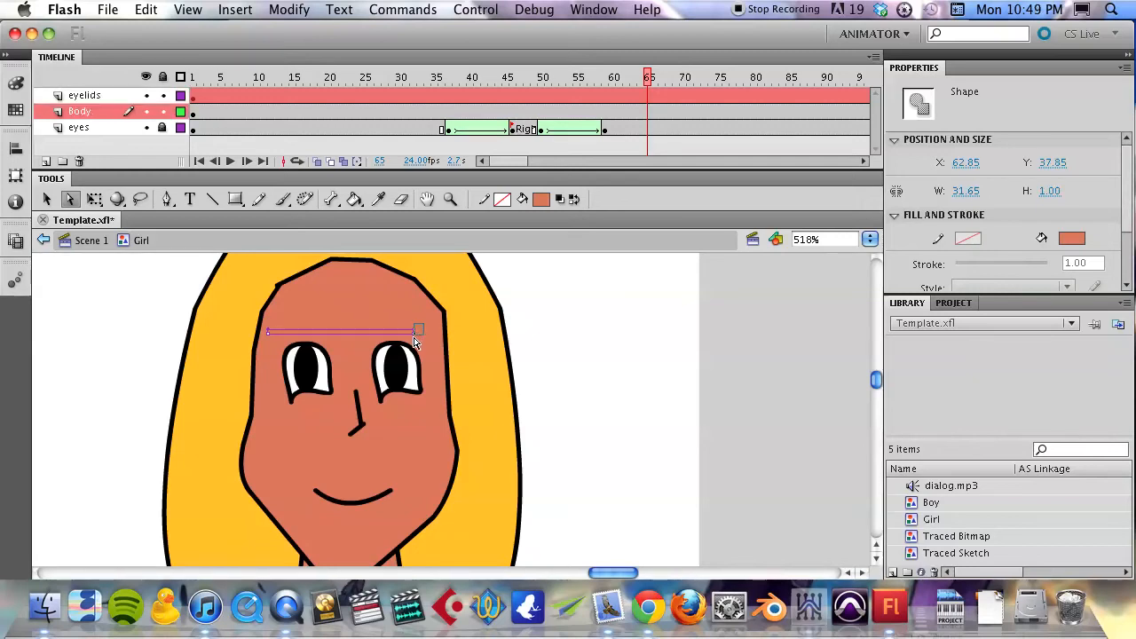
pyautogui.click(413, 334)
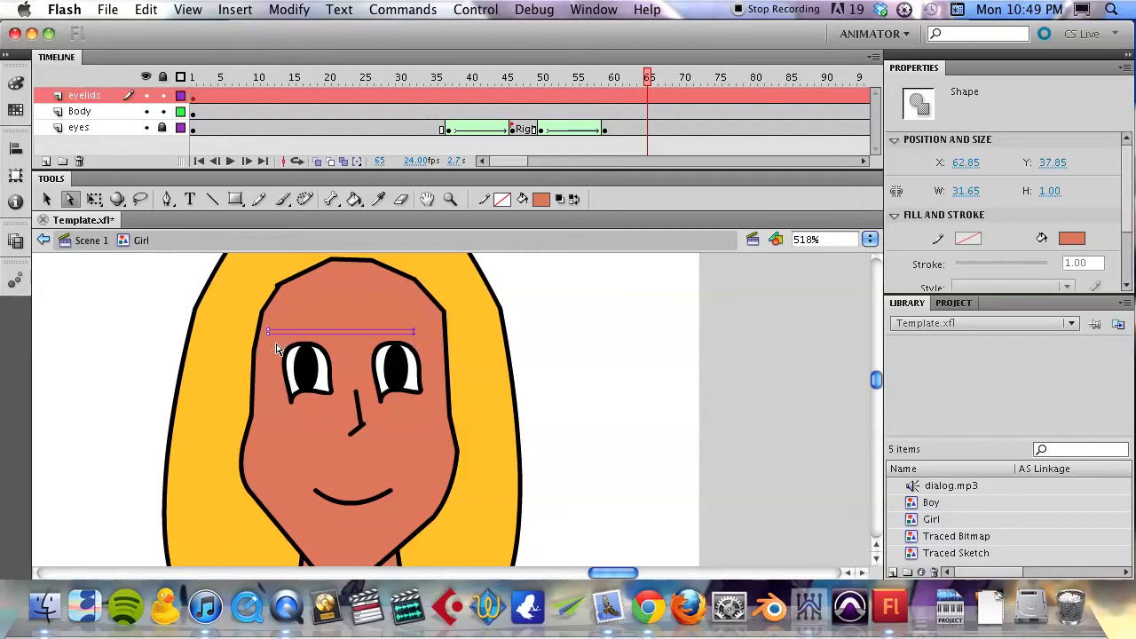
pyautogui.press('Right')
pyautogui.press('Right')
pyautogui.press('Right')
pyautogui.press('Right')
# Insert keyframes on the eyelids layer at frames 8, 13 and 18.
pyautogui.click(293, 100)
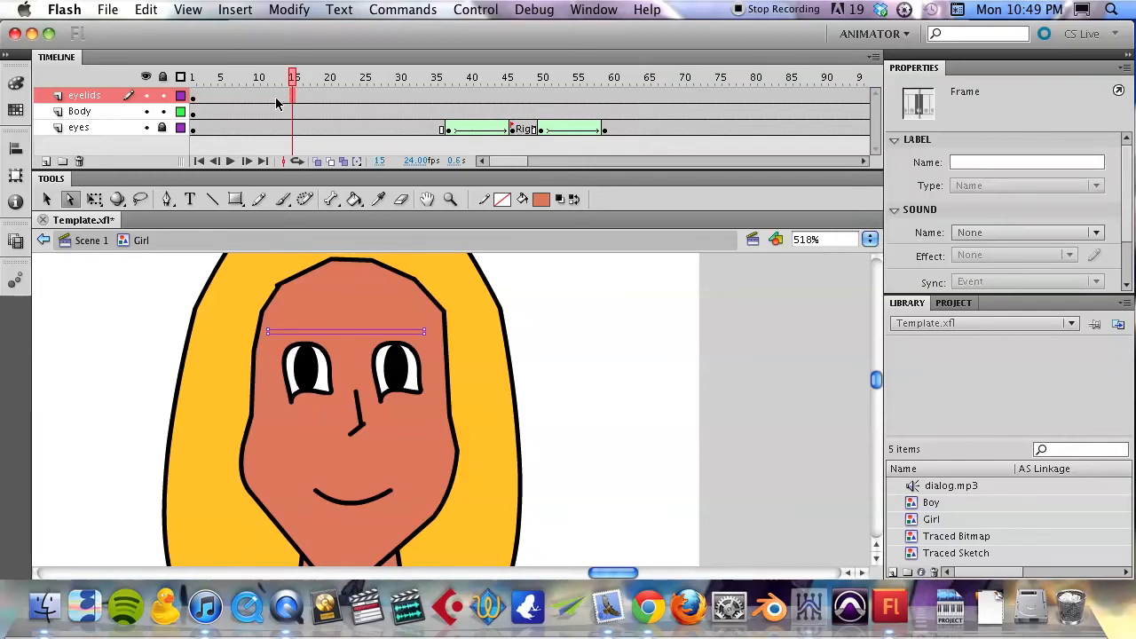
pyautogui.click(247, 102)
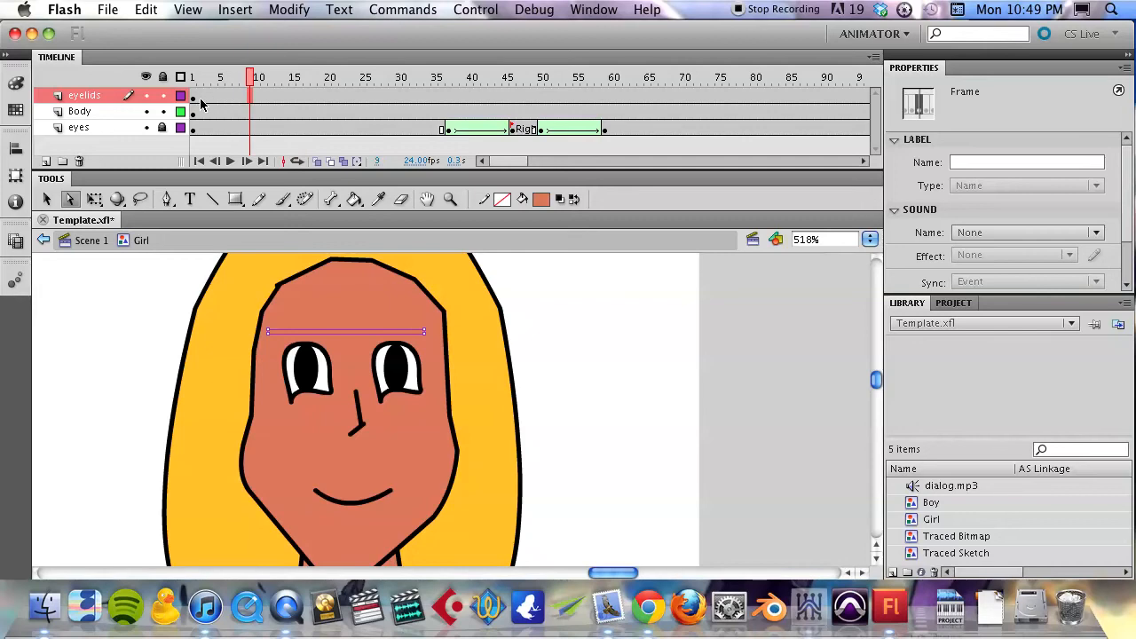
pyautogui.click(194, 100)
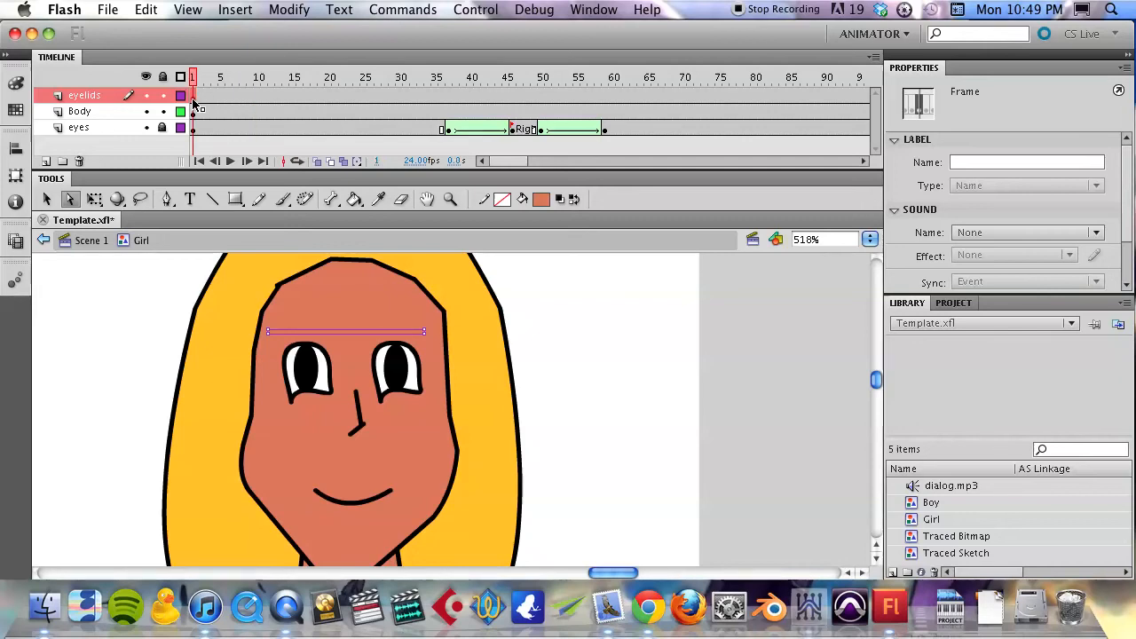
pyautogui.moveTo(226, 97); pyautogui.dragTo(246, 103)
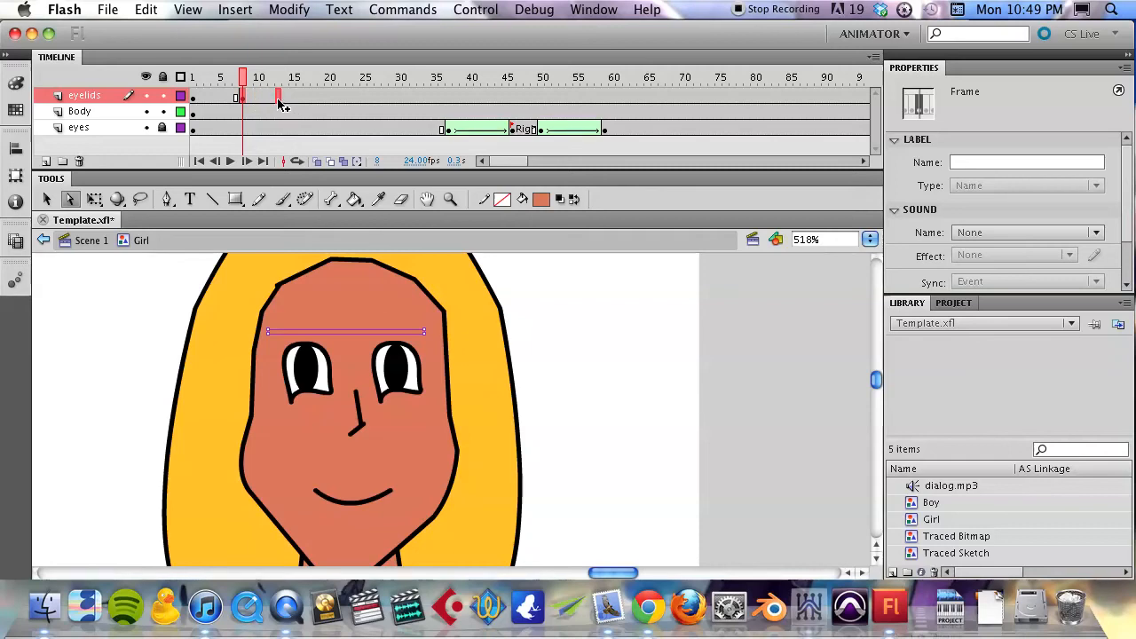
pyautogui.click(278, 107)
pyautogui.press('F6')
pyautogui.click(314, 101)
pyautogui.press('F6')
# At frame 13 of the eyelids layer, lower the eyelid strip's bottom edge over the eyes until the shape is about 12.85 px high.
pyautogui.click(277, 99)
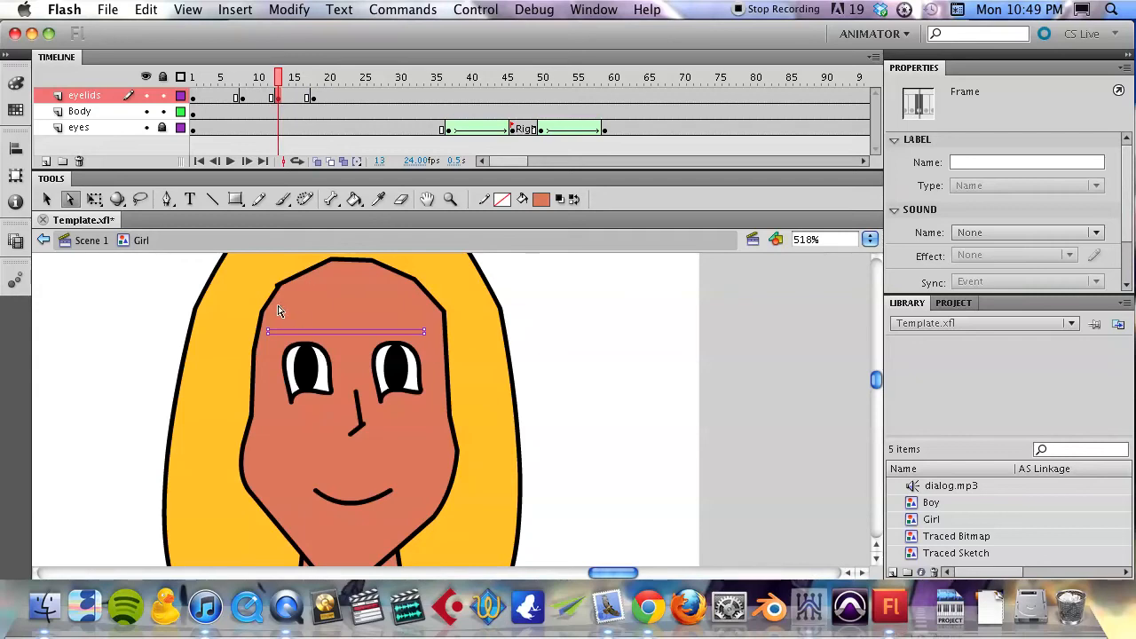
pyautogui.click(268, 336)
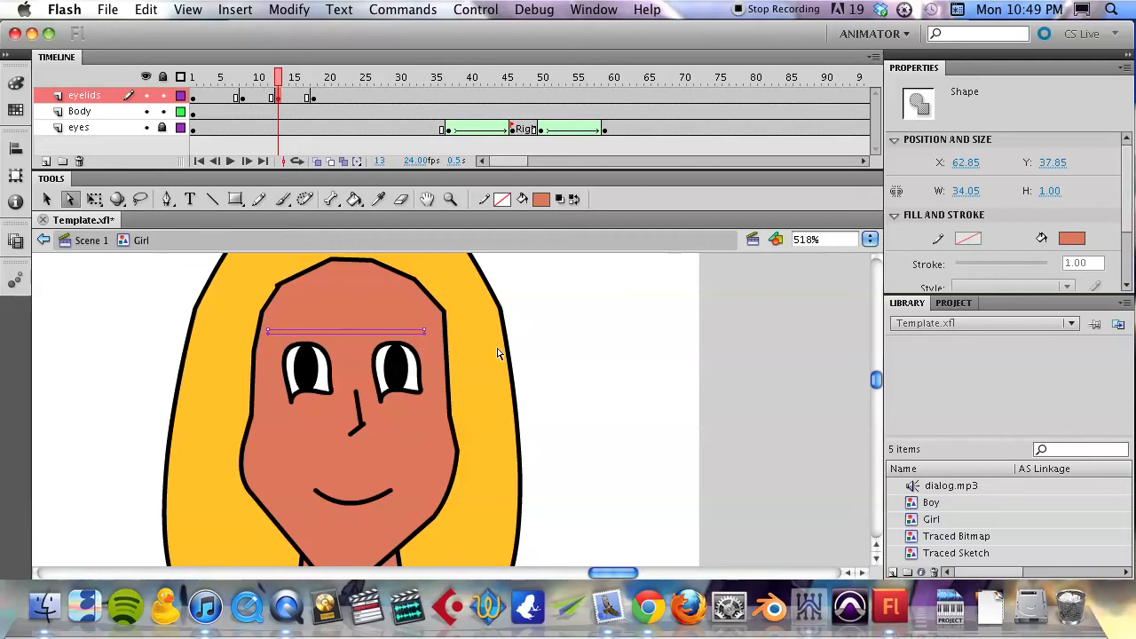
pyautogui.hotkey('shift', 'Down')
pyautogui.hotkey('shift', 'Down')
pyautogui.hotkey('shift', 'Down')
pyautogui.hotkey('shift', 'Down')
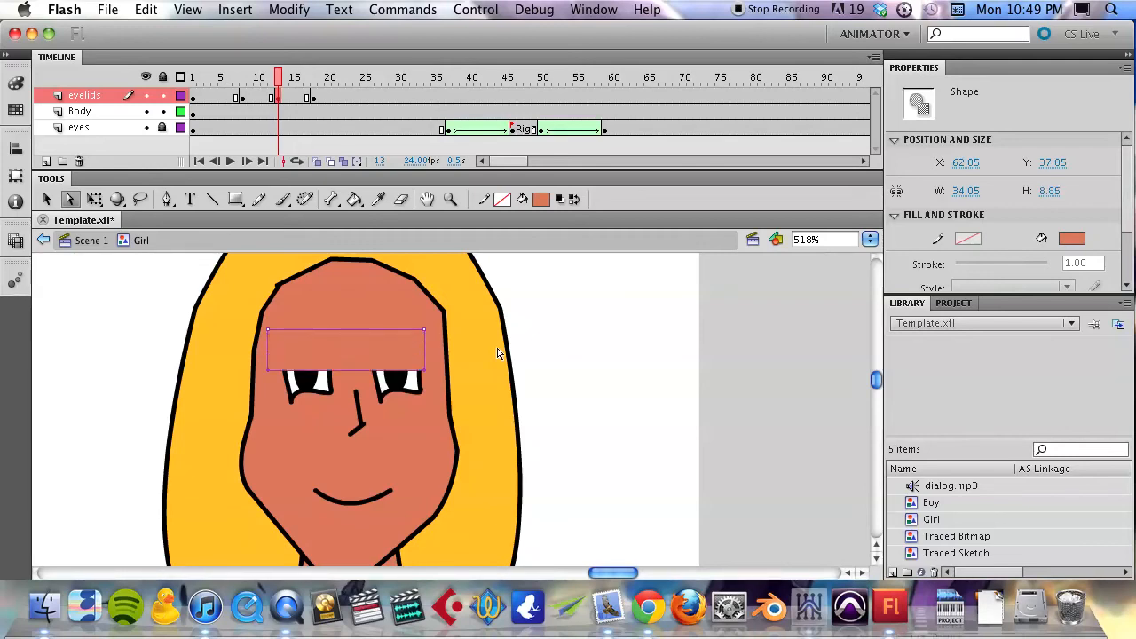
pyautogui.press('Down')
pyautogui.press('Down')
pyautogui.press('Down')
pyautogui.press('Down')
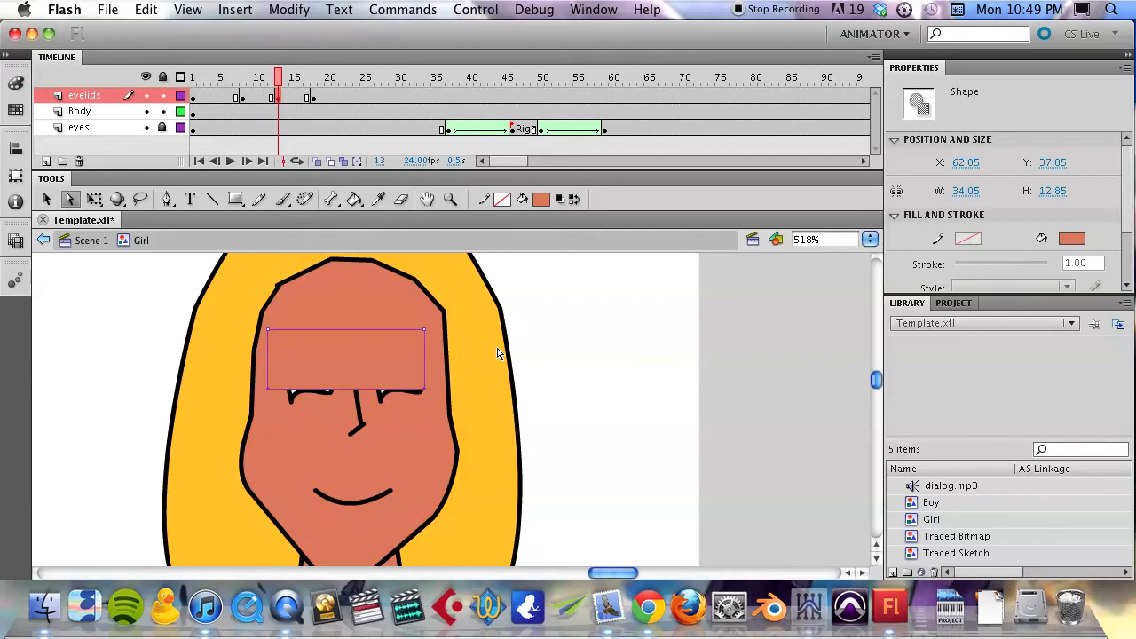
# Lock the Body layer and bend the frame 13 eyelid's lower edge into a shallow arch, making the shape about 14 px high.
pyautogui.press('z')
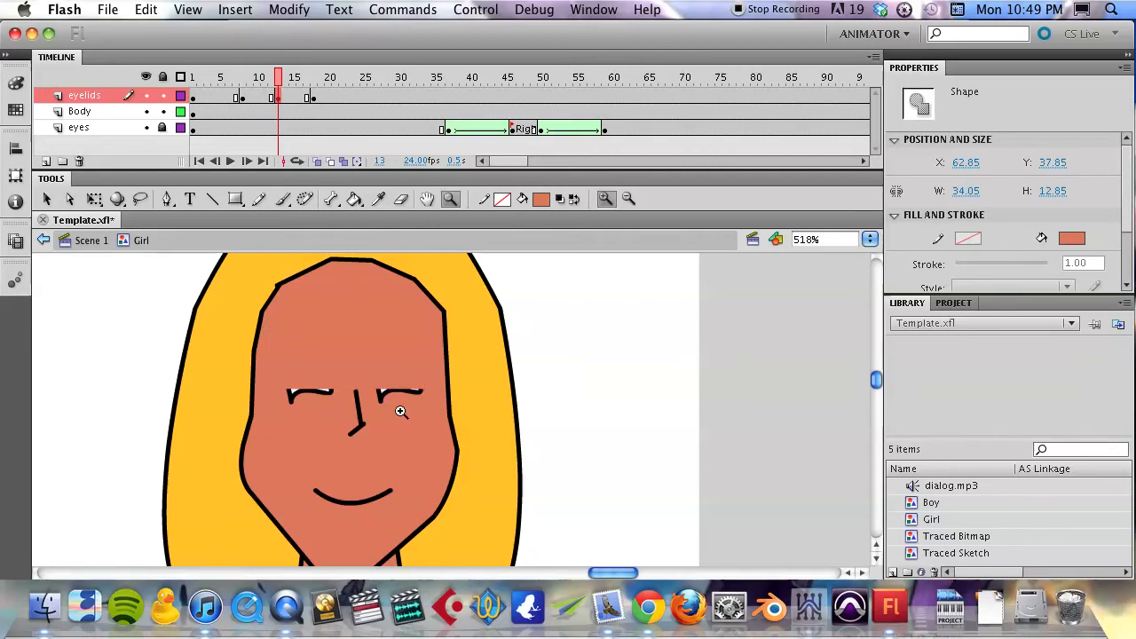
pyautogui.moveTo(245, 358); pyautogui.dragTo(451, 411)
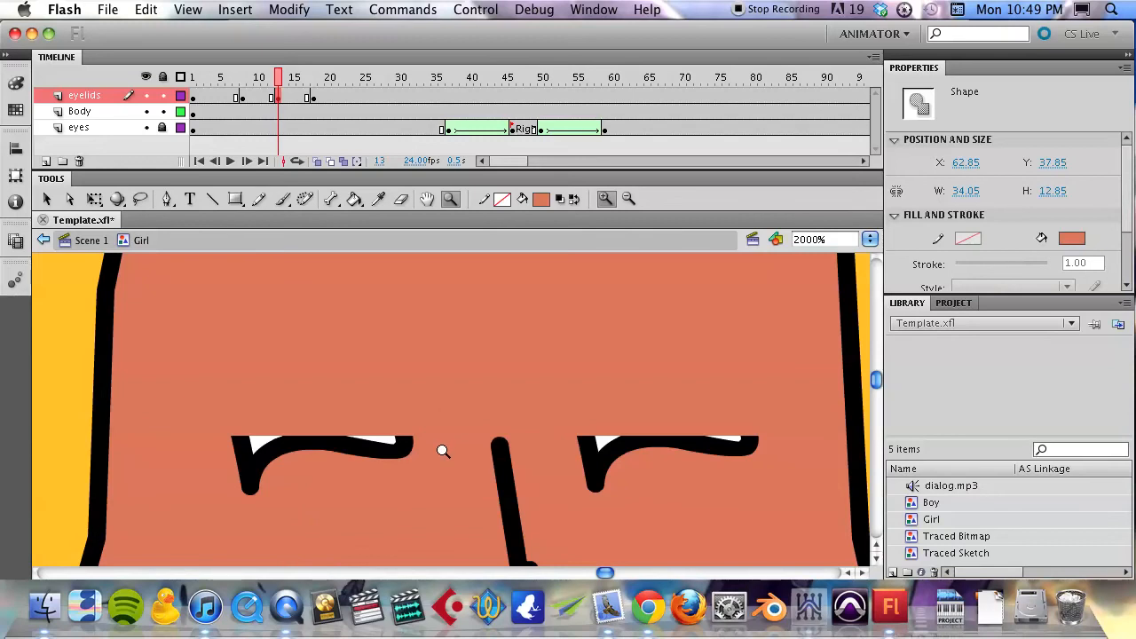
pyautogui.moveTo(441, 451); pyautogui.dragTo(404, 446)
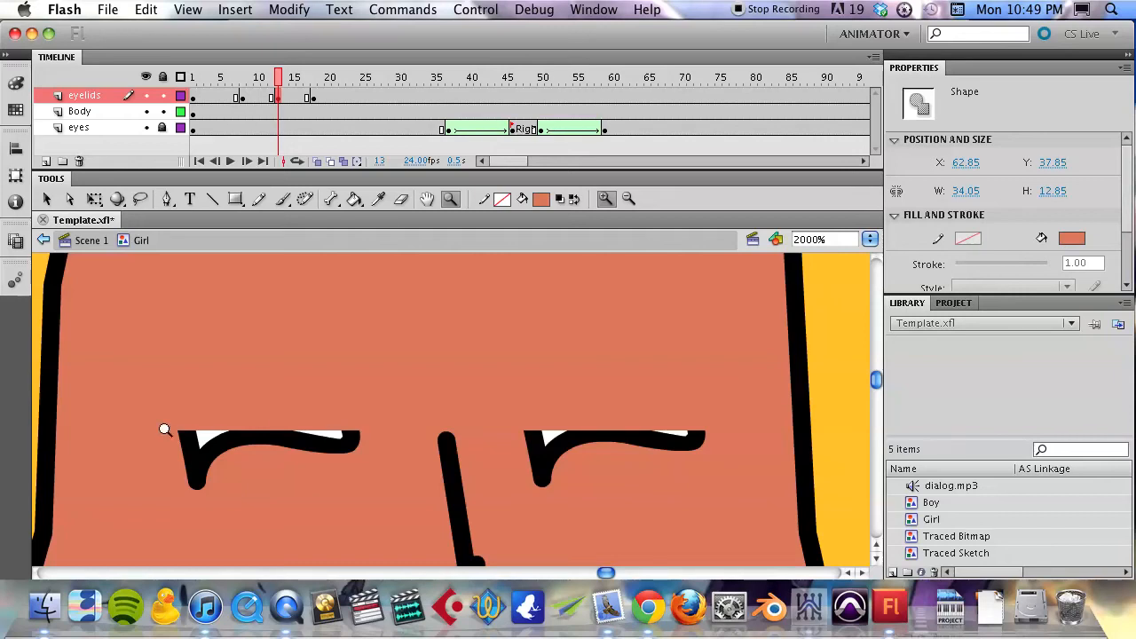
pyautogui.press('v')
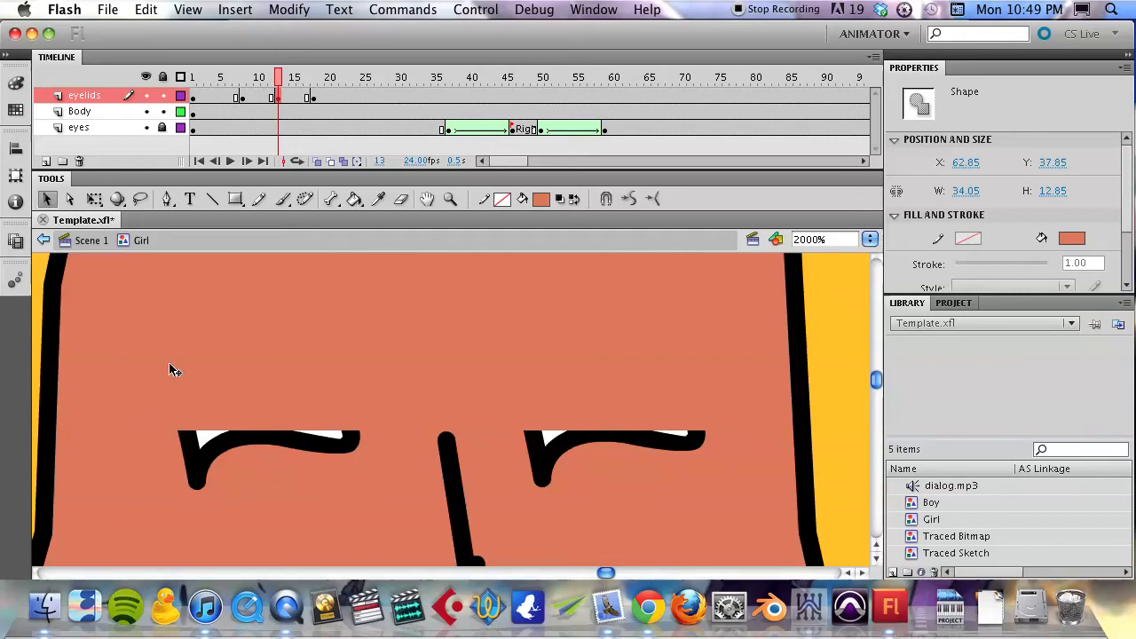
pyautogui.click(162, 112)
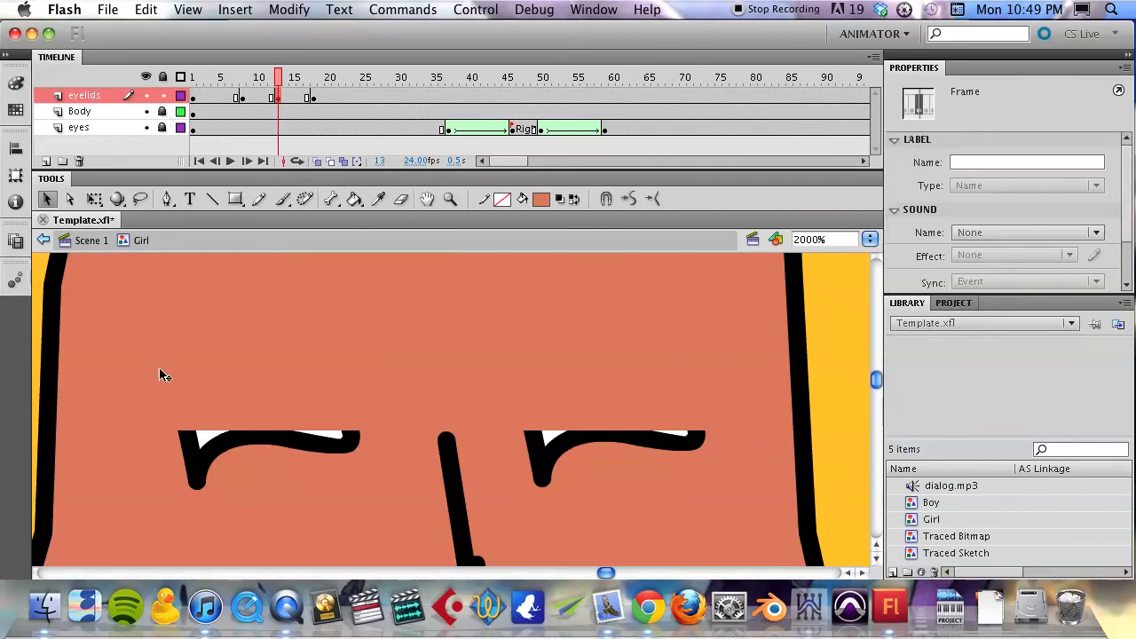
pyautogui.moveTo(717, 255); pyautogui.dragTo(157, 436)
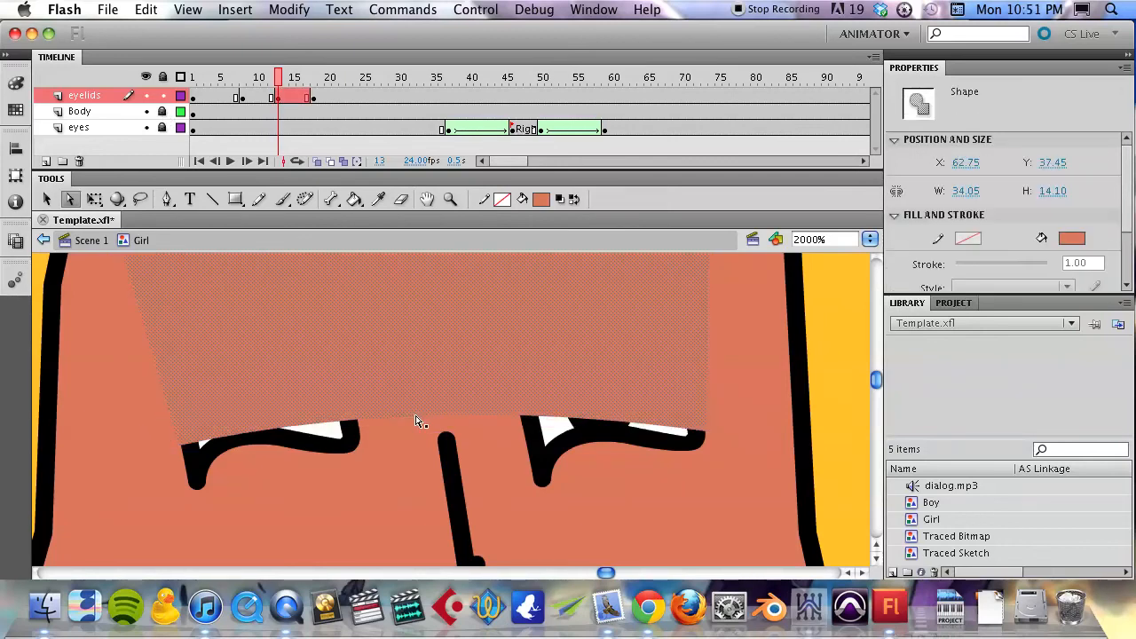
# Add an anchor point in the middle of the eyelid's lower edge with the Pen tool and move it down to the top of the nose.
pyautogui.click(423, 423)
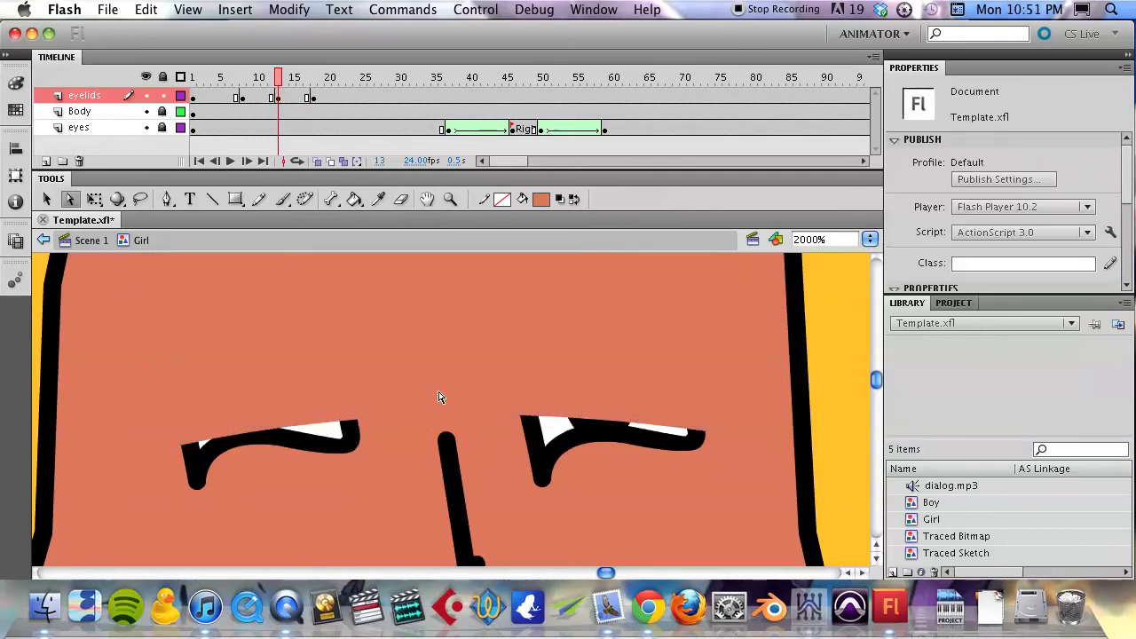
pyautogui.moveTo(439, 417); pyautogui.dragTo(455, 417)
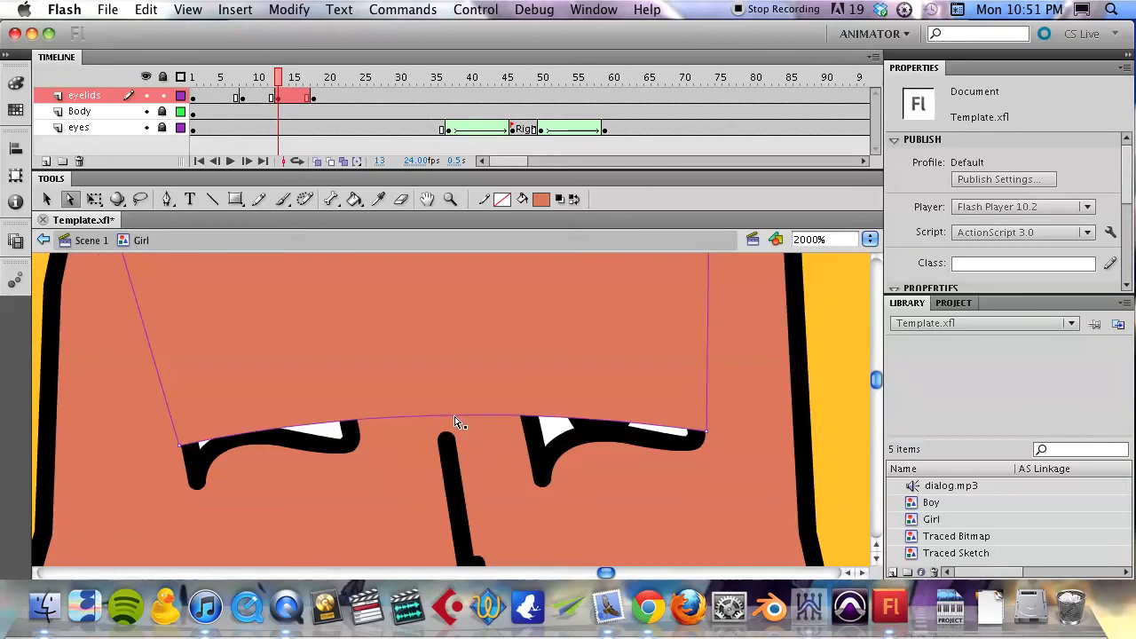
pyautogui.press('p')
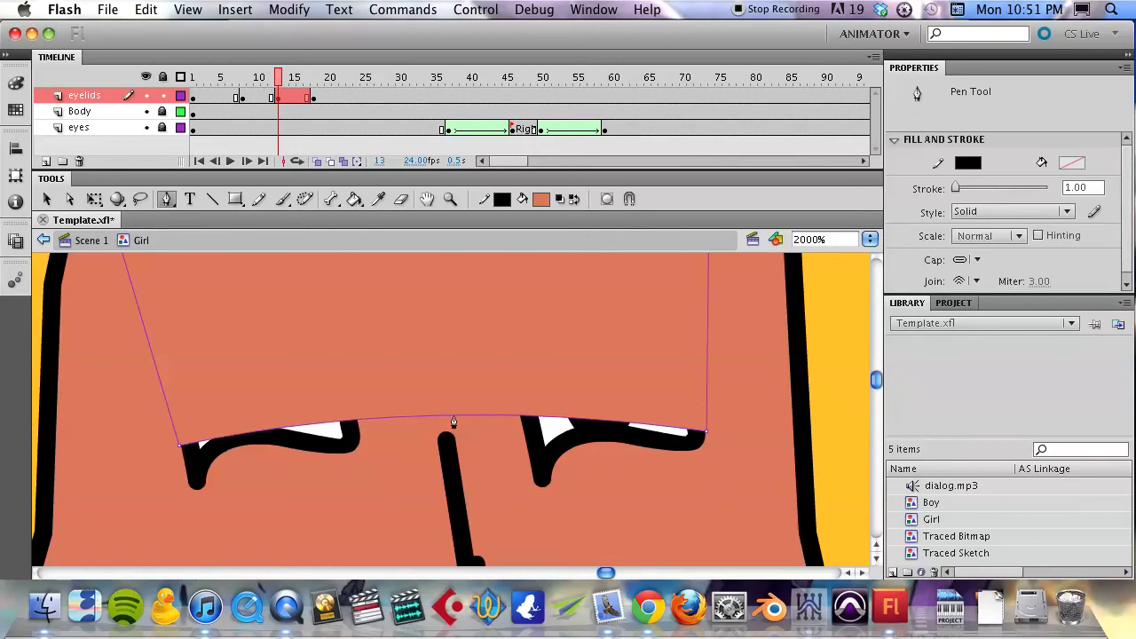
pyautogui.click(456, 416)
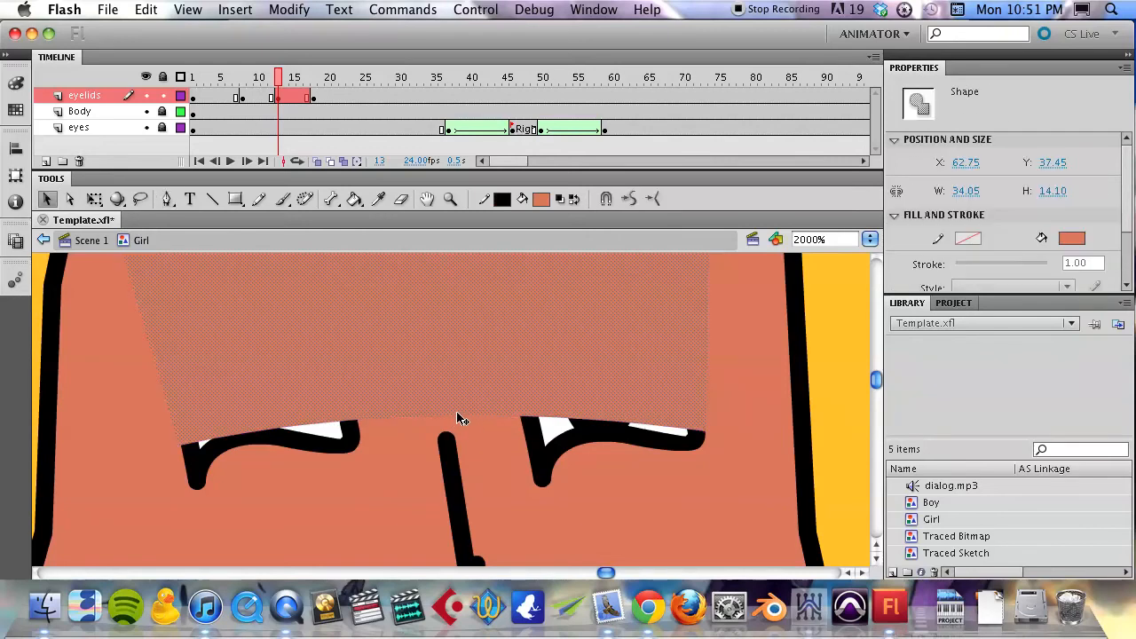
pyautogui.press('a')
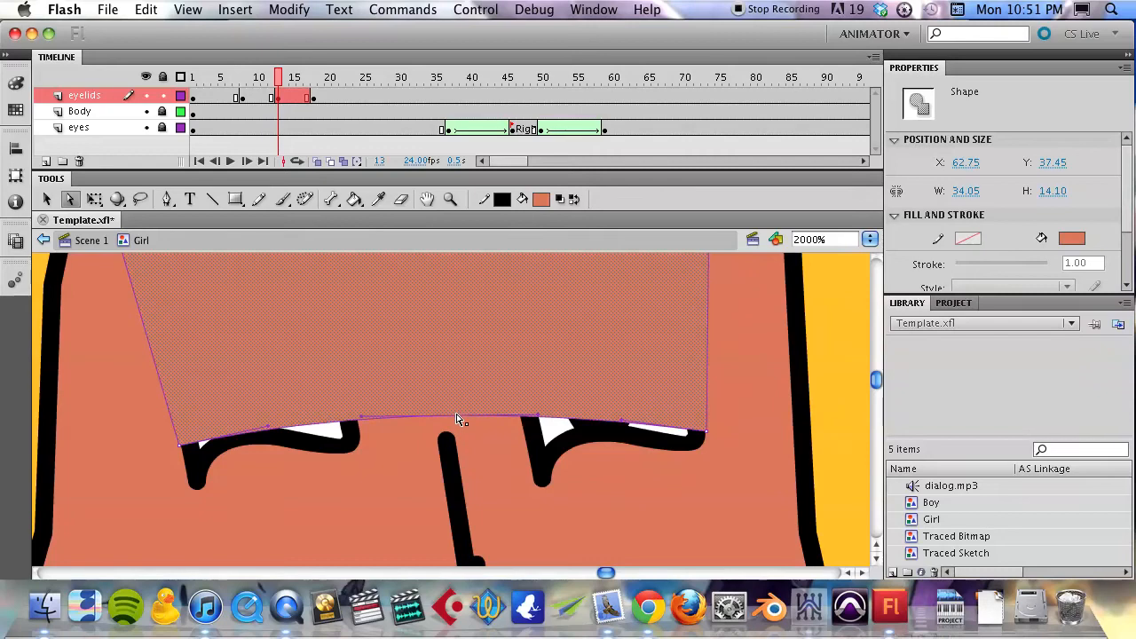
pyautogui.moveTo(456, 417); pyautogui.dragTo(434, 444)
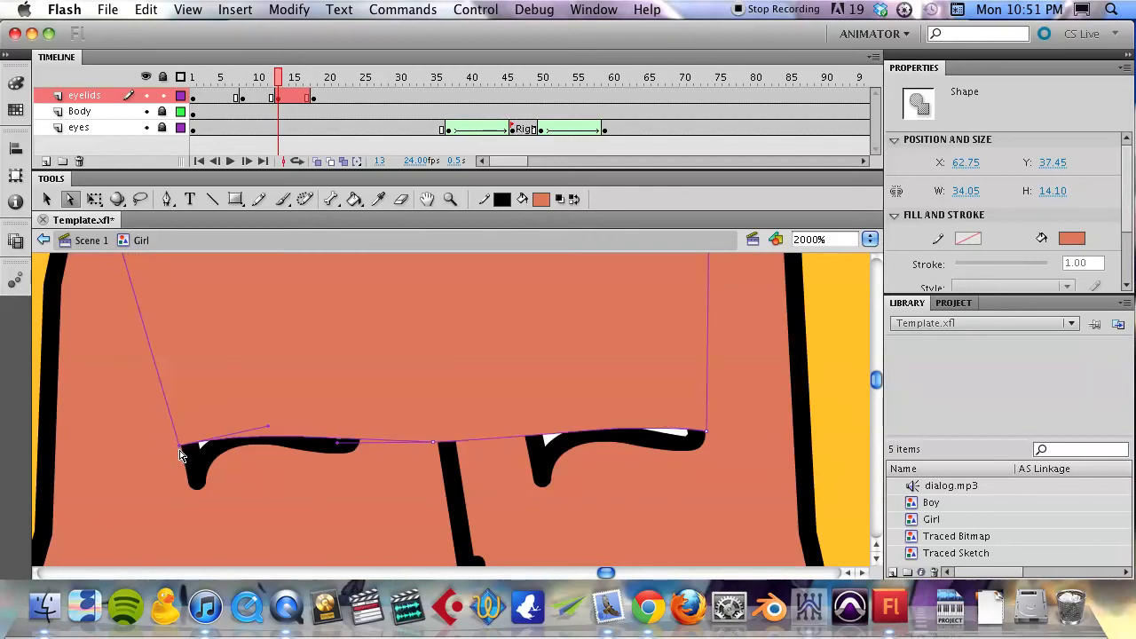
# Adjust the eyelid's lower corner points and curve handles to cover the eye whites and follow both lash lines, about 14.9 px high overall.
pyautogui.moveTo(180, 453); pyautogui.dragTo(230, 414)
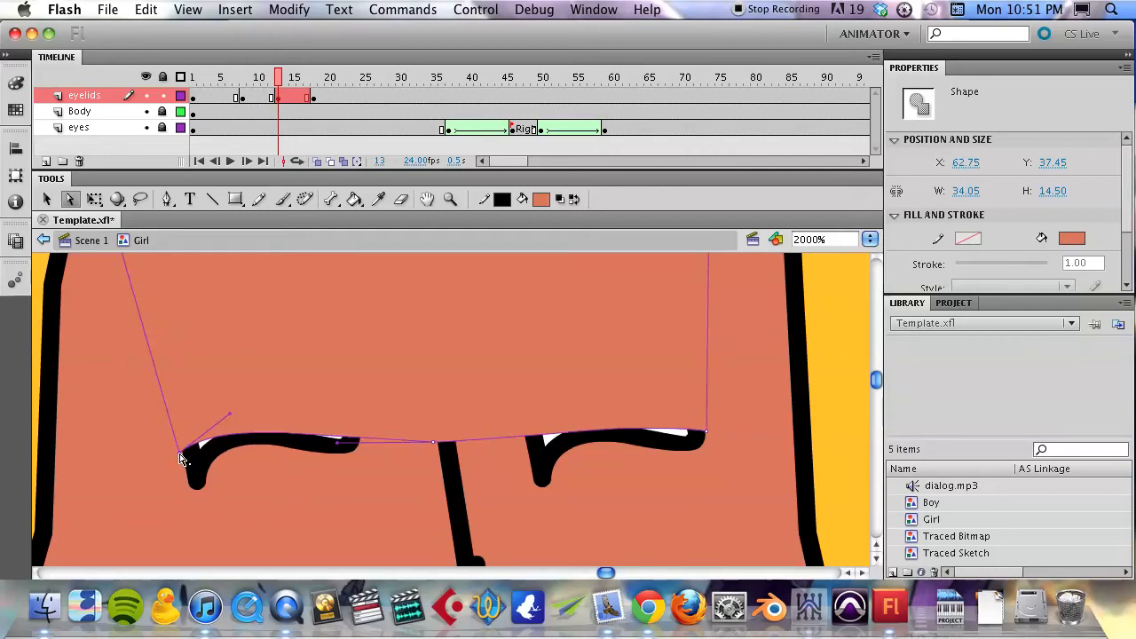
pyautogui.moveTo(181, 466); pyautogui.dragTo(187, 461)
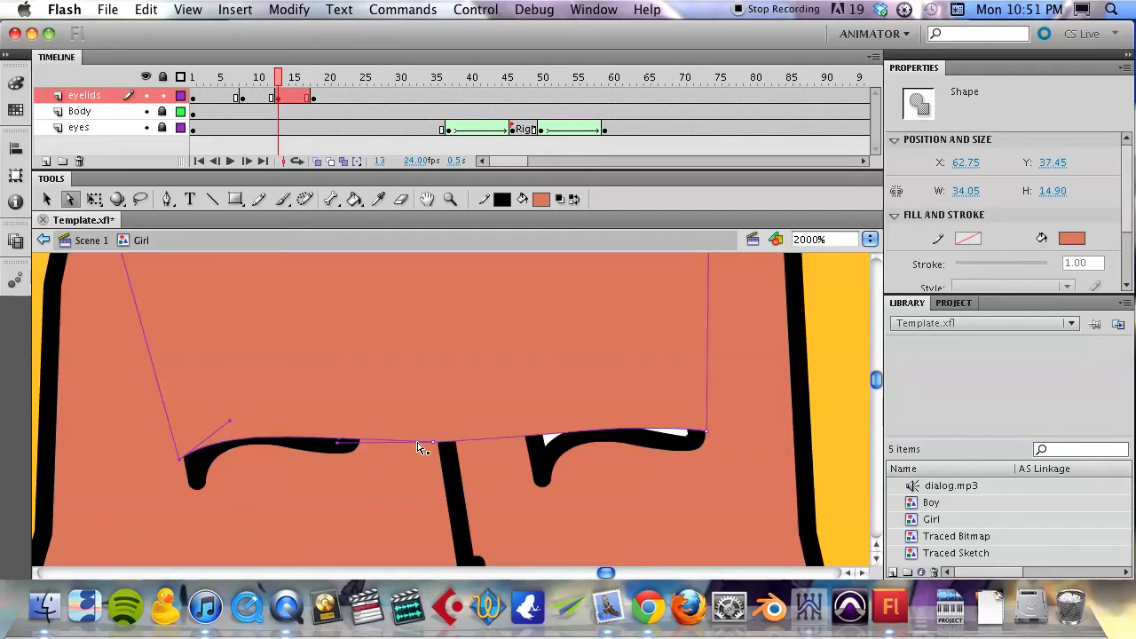
pyautogui.moveTo(434, 446); pyautogui.dragTo(585, 478)
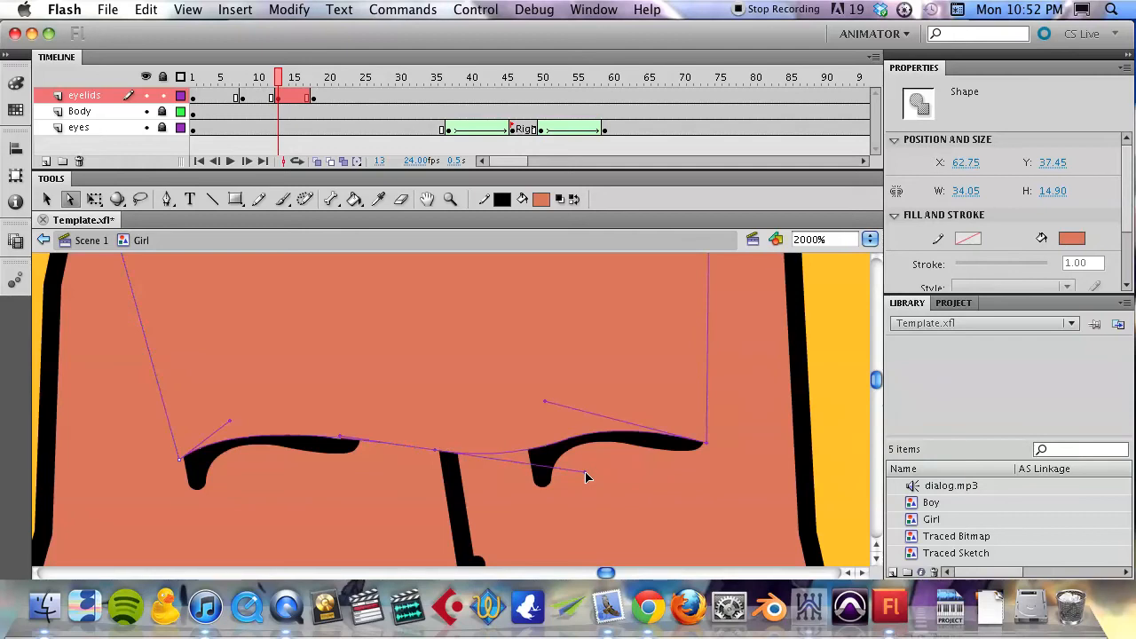
pyautogui.click(634, 478)
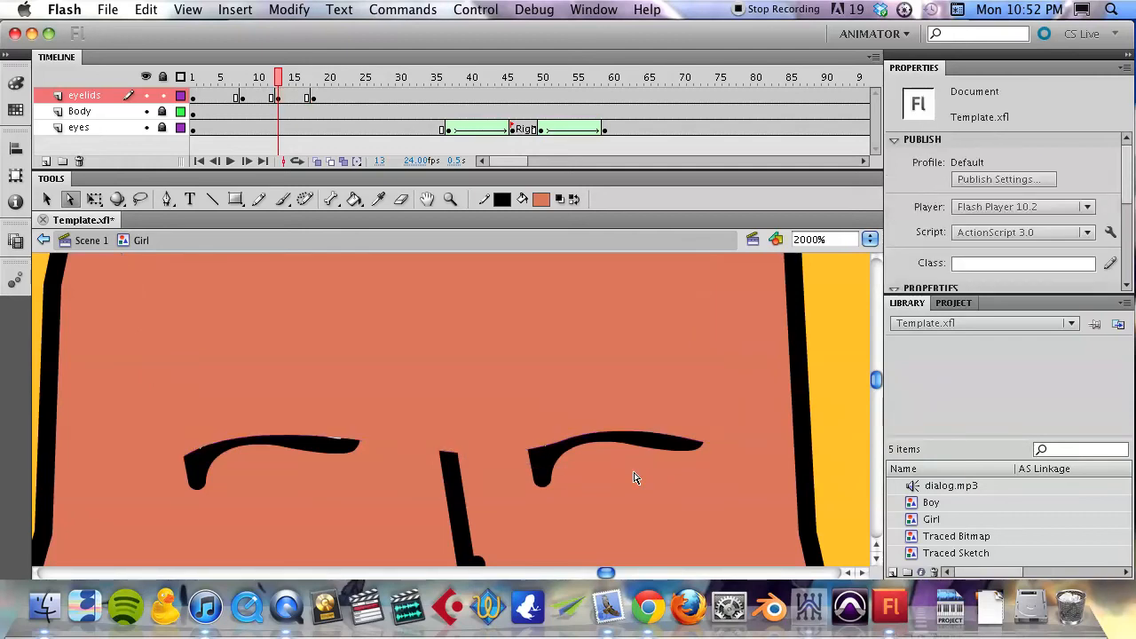
# Create shape tweens on the eyelids layer between frames 8 and 13 and between frames 13 and 18.
pyautogui.press('z')
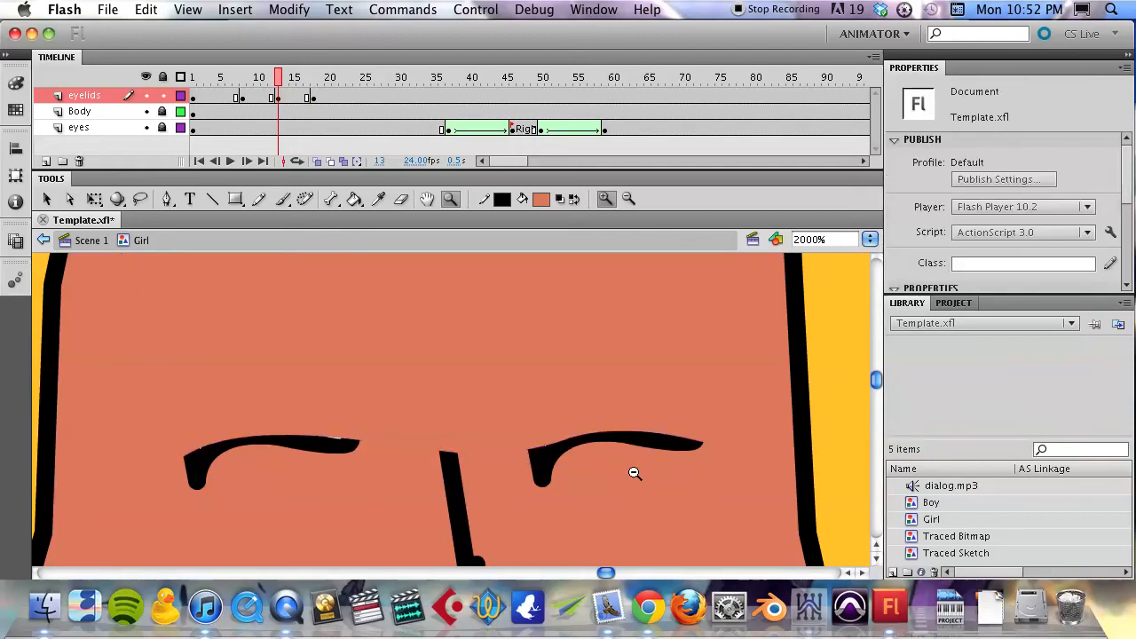
pyautogui.keyDown('alt'); pyautogui.click(634, 474); pyautogui.keyUp('alt')
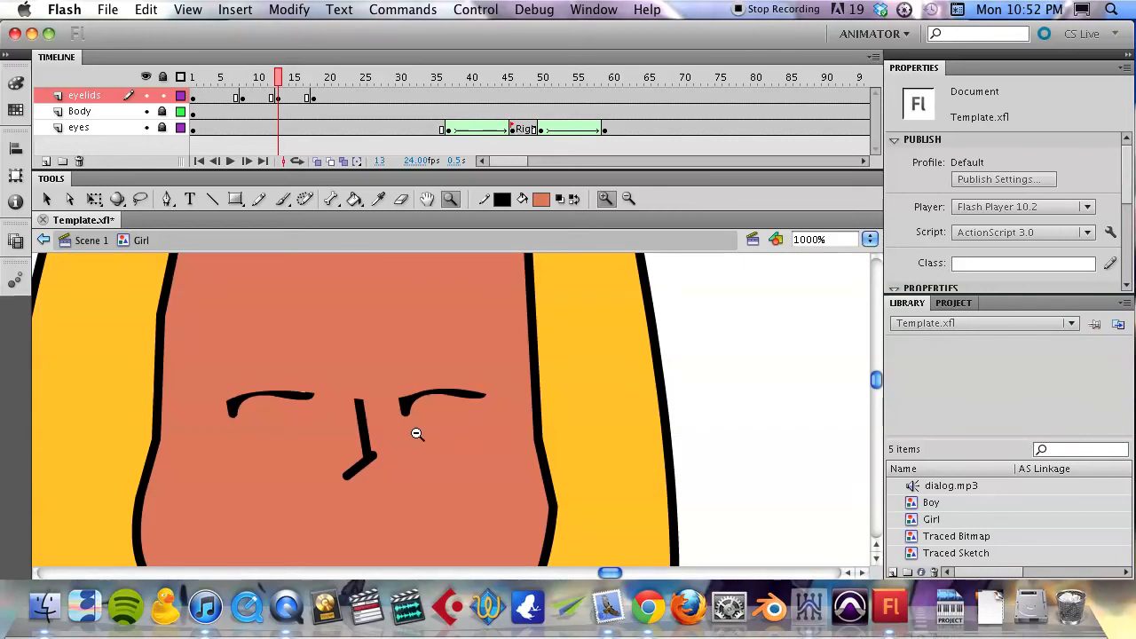
pyautogui.keyDown('alt'); pyautogui.click(353, 410); pyautogui.keyUp('alt')
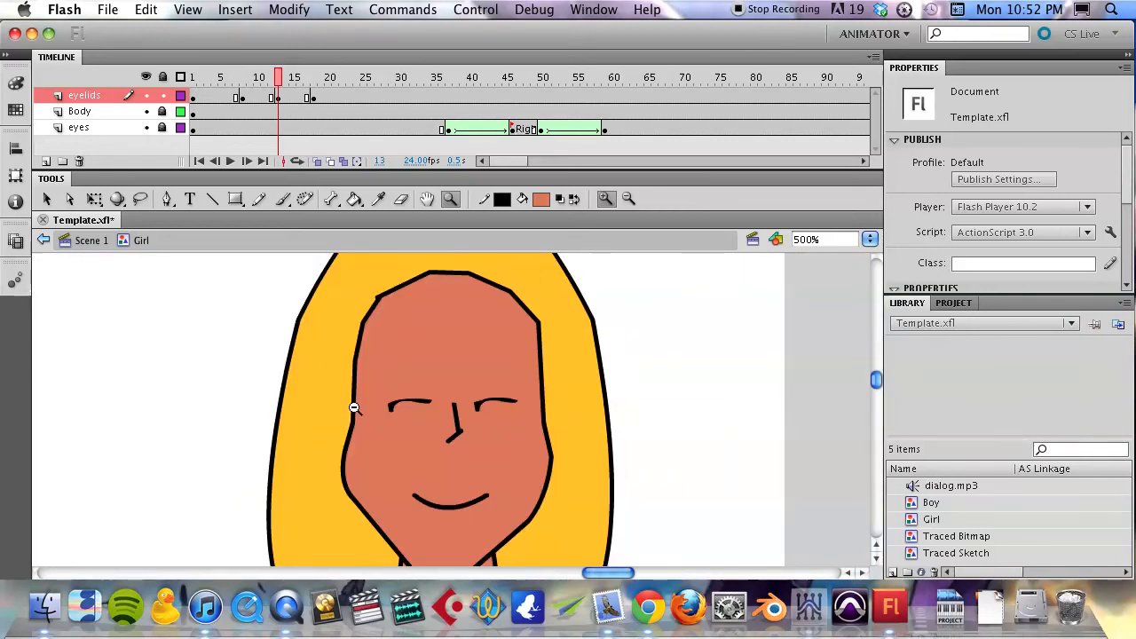
pyautogui.click(257, 82)
pyautogui.rightClick(256, 96)
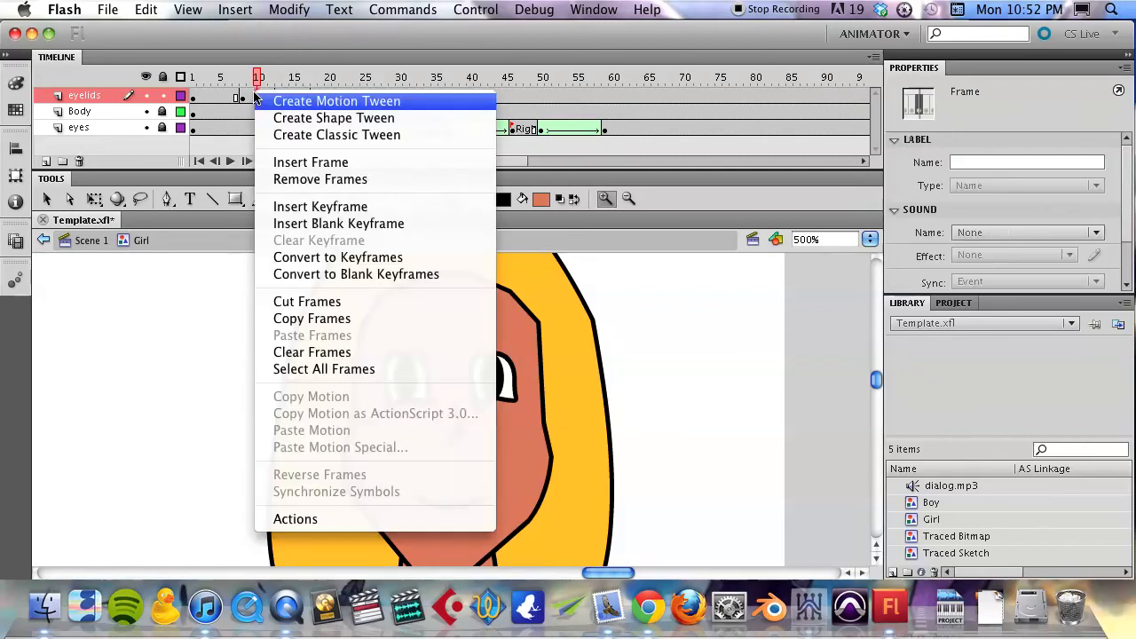
pyautogui.click(280, 117)
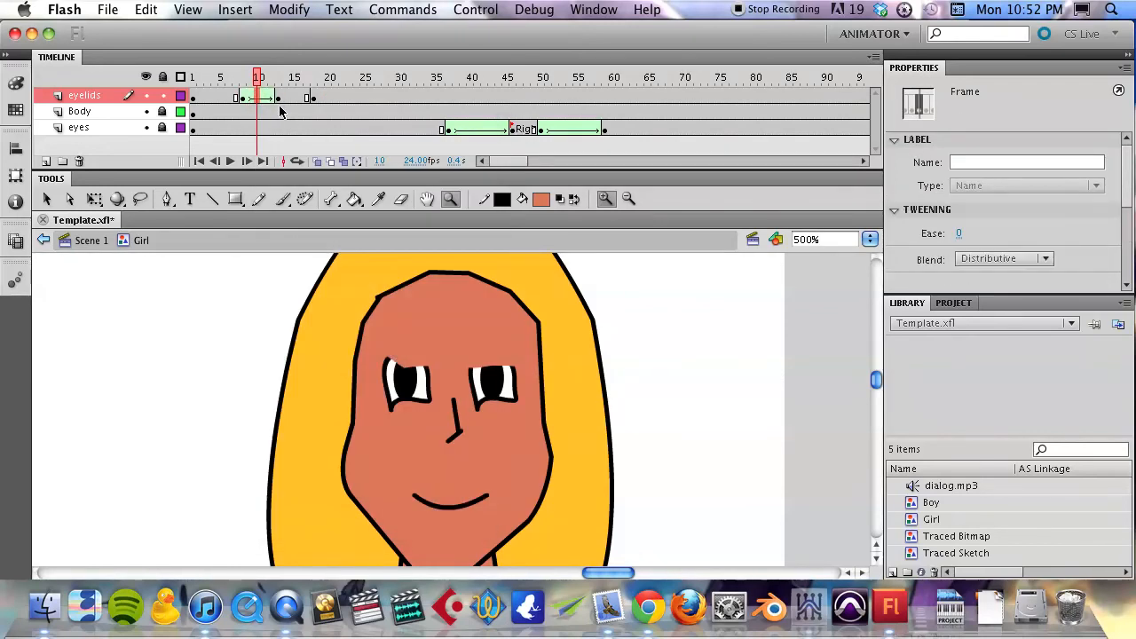
pyautogui.rightClick(286, 96)
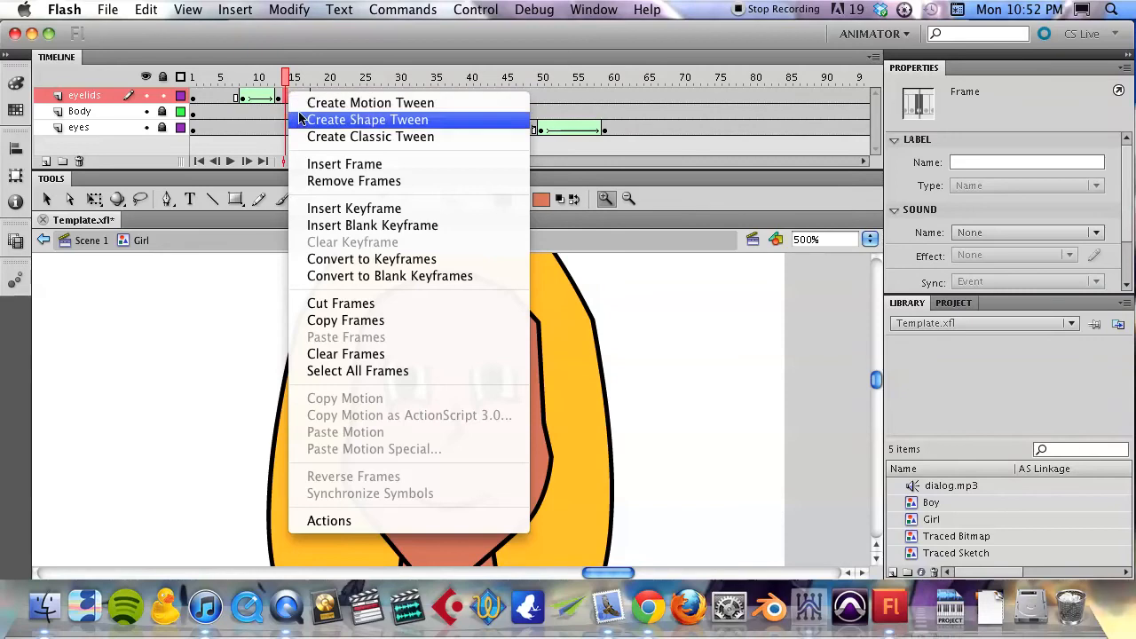
pyautogui.click(299, 118)
# Hide the Body layer and add a shape hint to the eyelid strip at frame 8, moving it toward one end of the strip.
pyautogui.moveTo(254, 81)
pyautogui.mouseDown()
pyautogui.moveTo(242, 82)
pyautogui.moveTo(313, 96)
pyautogui.moveTo(243, 88)
pyautogui.mouseUp()
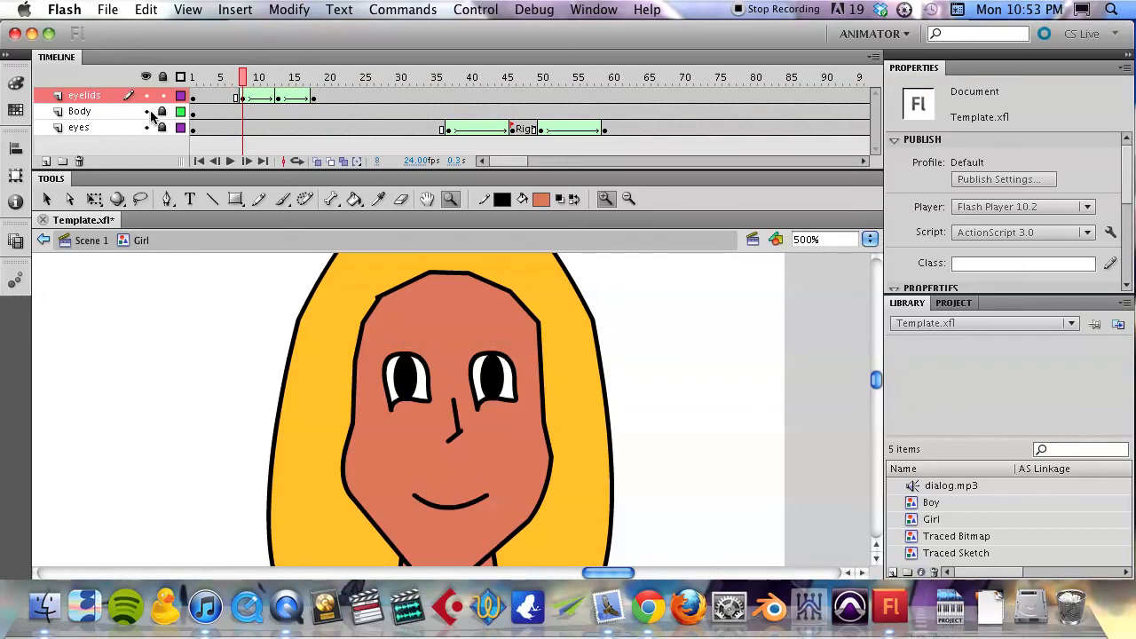
pyautogui.click(146, 112)
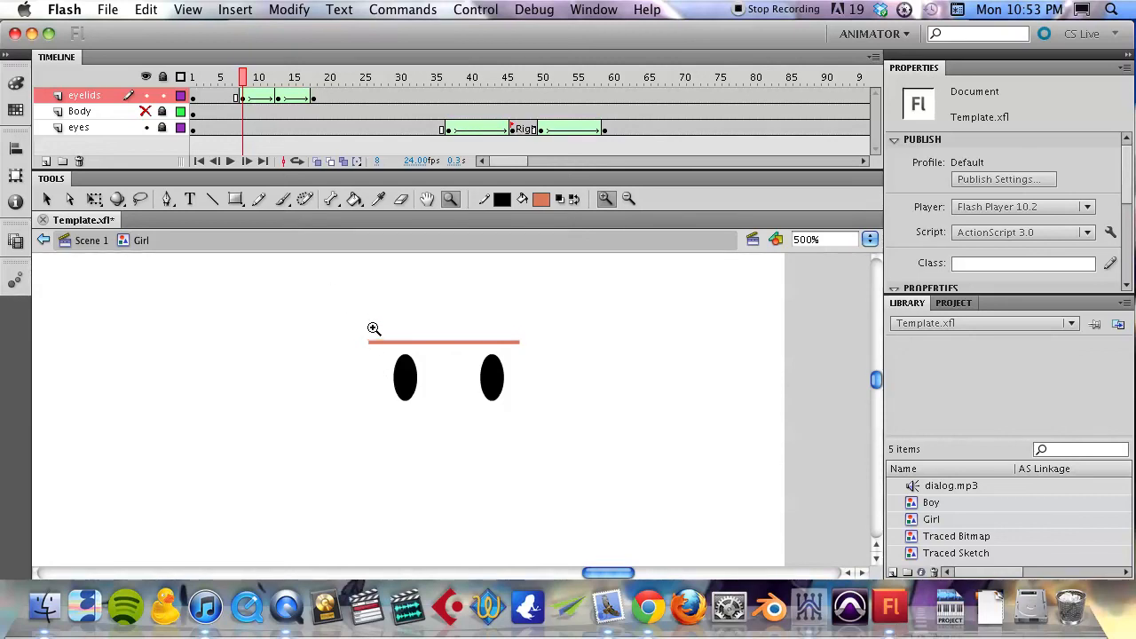
pyautogui.click(290, 8)
pyautogui.moveTo(439, 155)
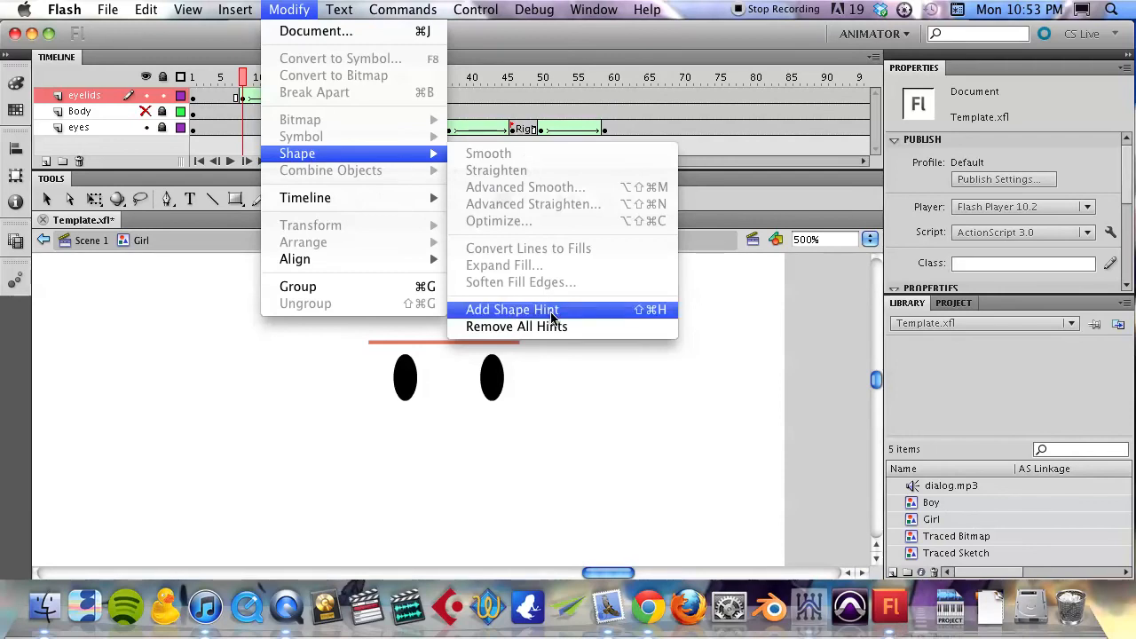
pyautogui.click(577, 313)
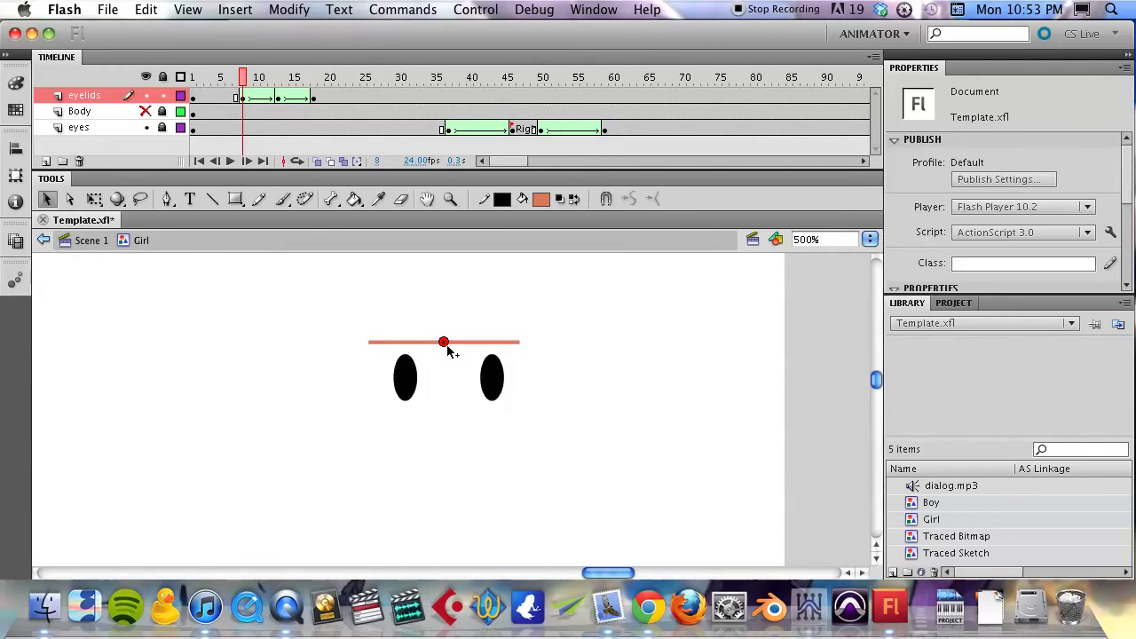
pyautogui.press('super+shift+slash')
pyautogui.moveTo(410, 358); pyautogui.dragTo(378, 345)
# Turn on the display of shape hints with the closed eyelid shape at frame 13 of the eyelids layer selected.
pyautogui.press('z')
pyautogui.moveTo(355, 311); pyautogui.dragTo(476, 415)
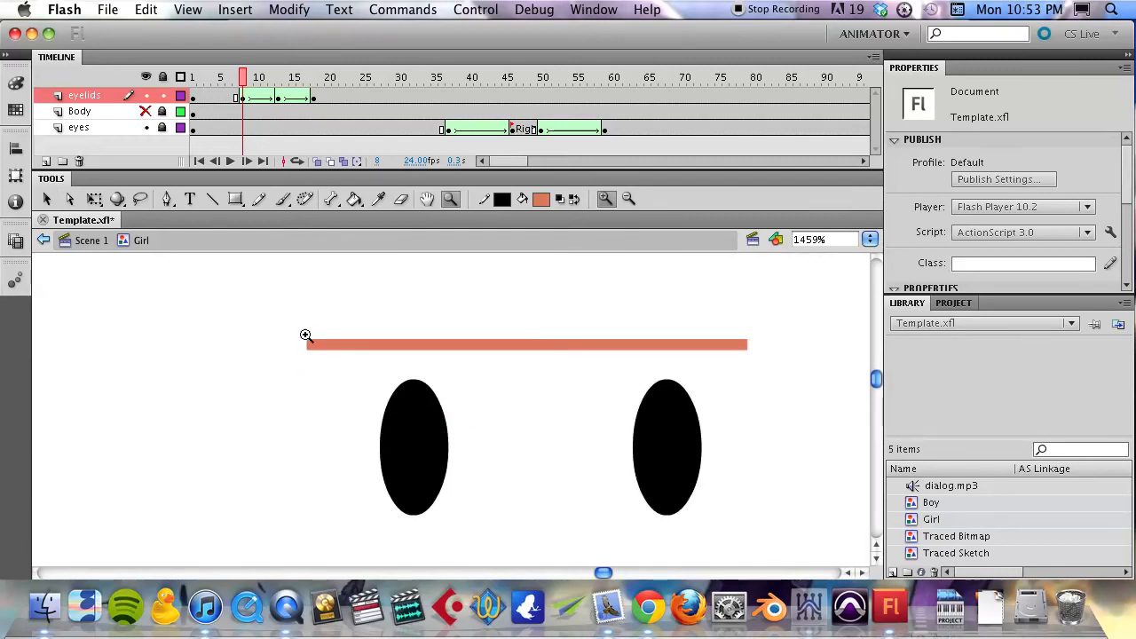
pyautogui.click(282, 98)
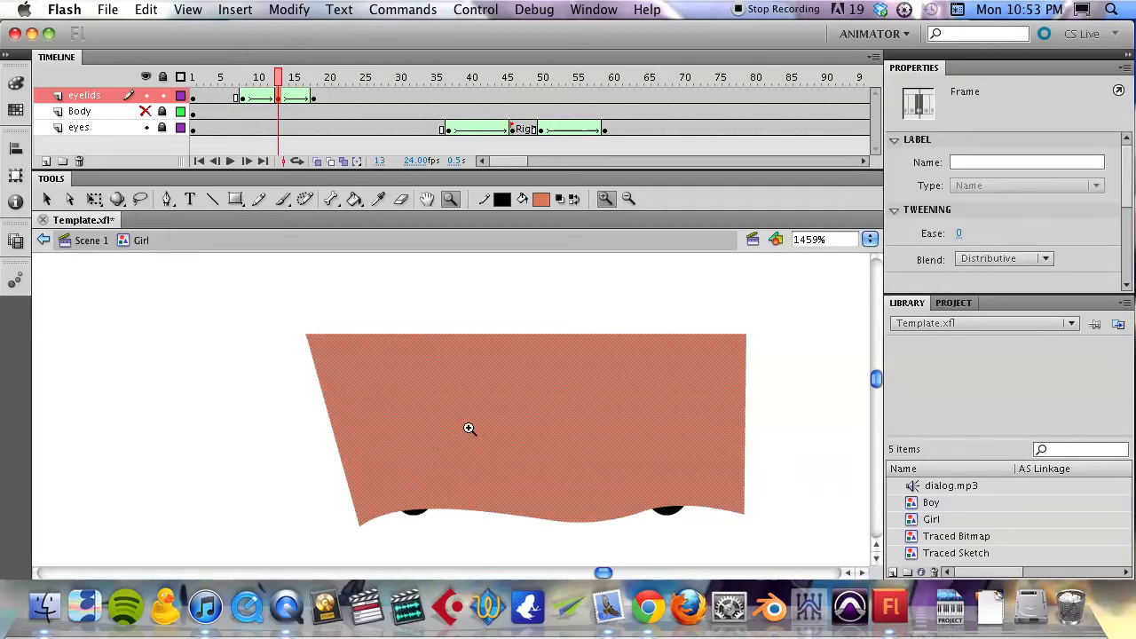
pyautogui.press('v')
pyautogui.click(408, 7)
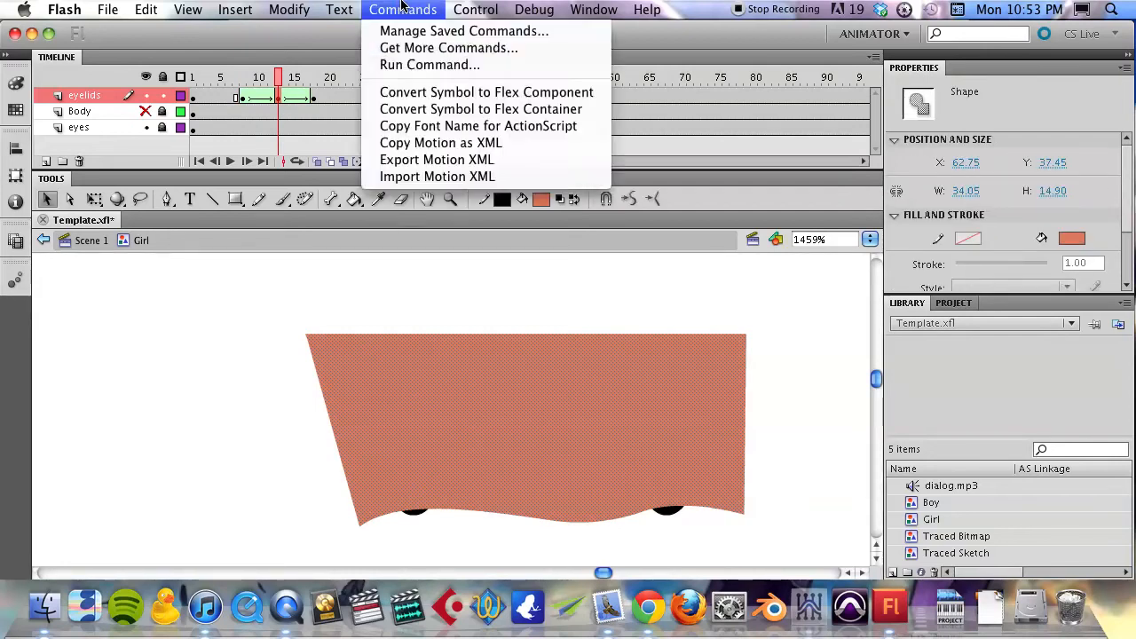
pyautogui.click(291, 10)
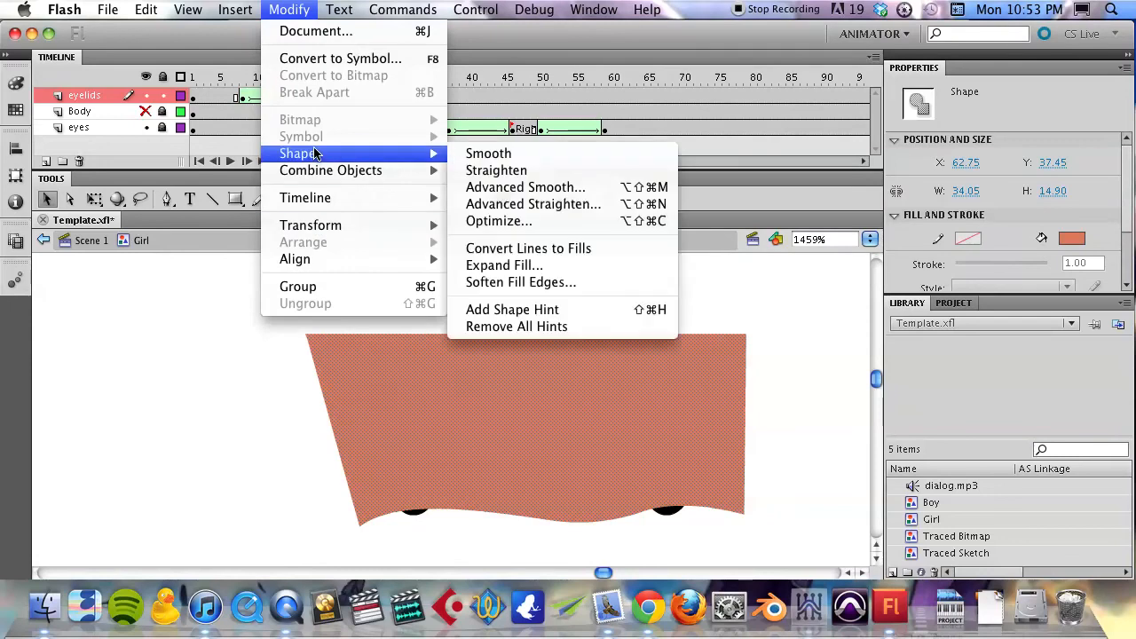
pyautogui.moveTo(187, 9)
pyautogui.moveTo(214, 183)
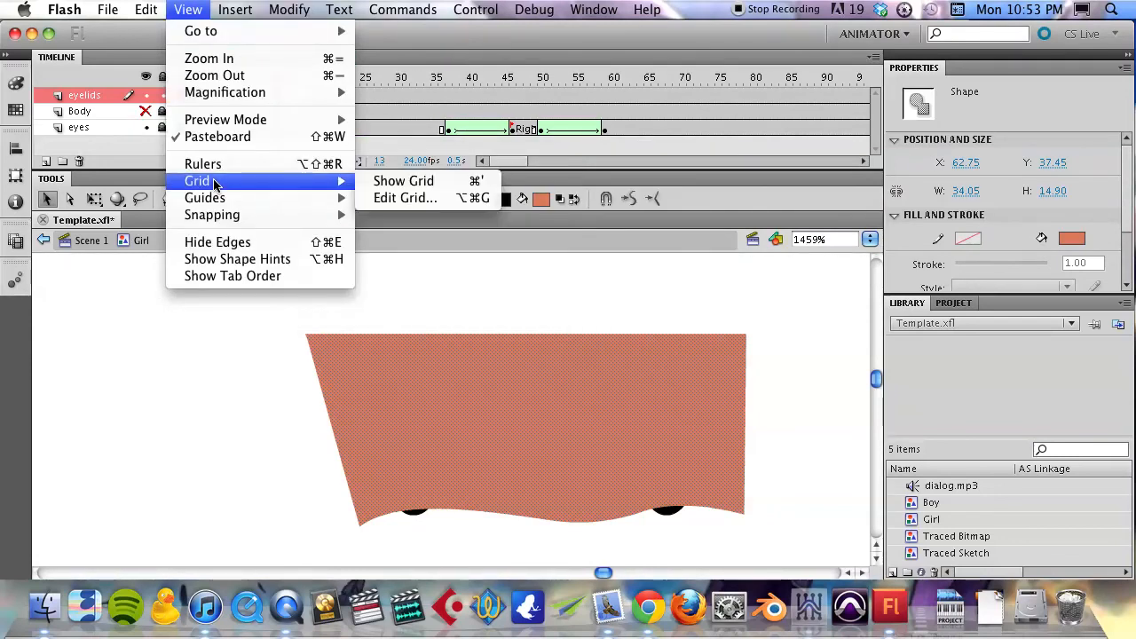
pyautogui.click(239, 265)
# Place shape hint a on the closed eyelid's lower-left corner at frame 13 and check its match at frame 8.
pyautogui.press('super+shift+slash')
pyautogui.moveTo(377, 543); pyautogui.dragTo(360, 528)
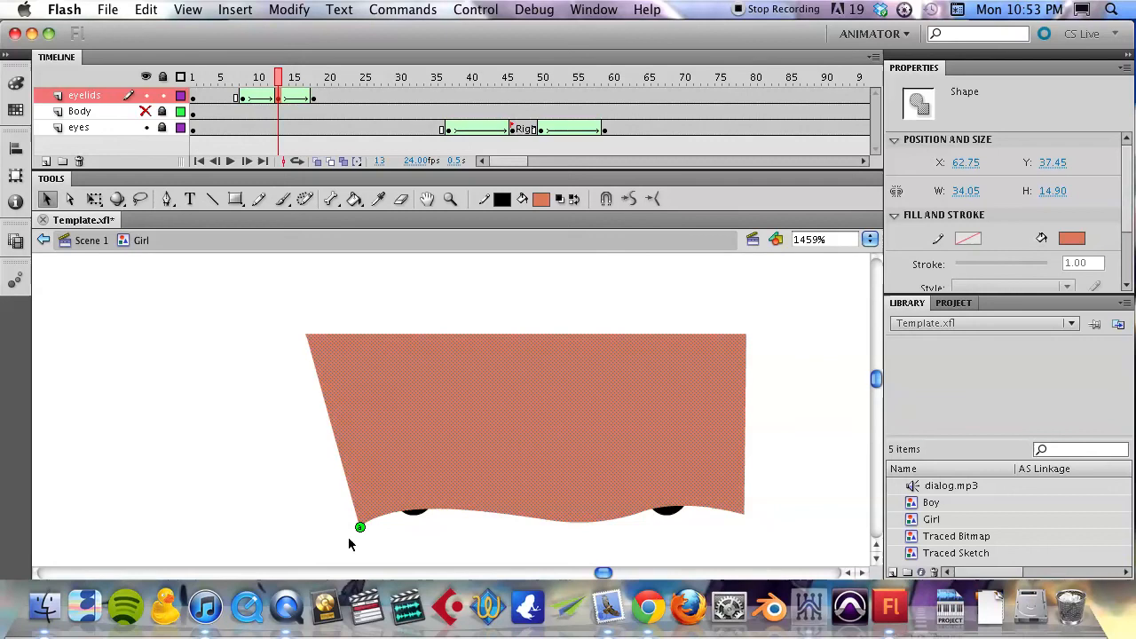
pyautogui.click(243, 98)
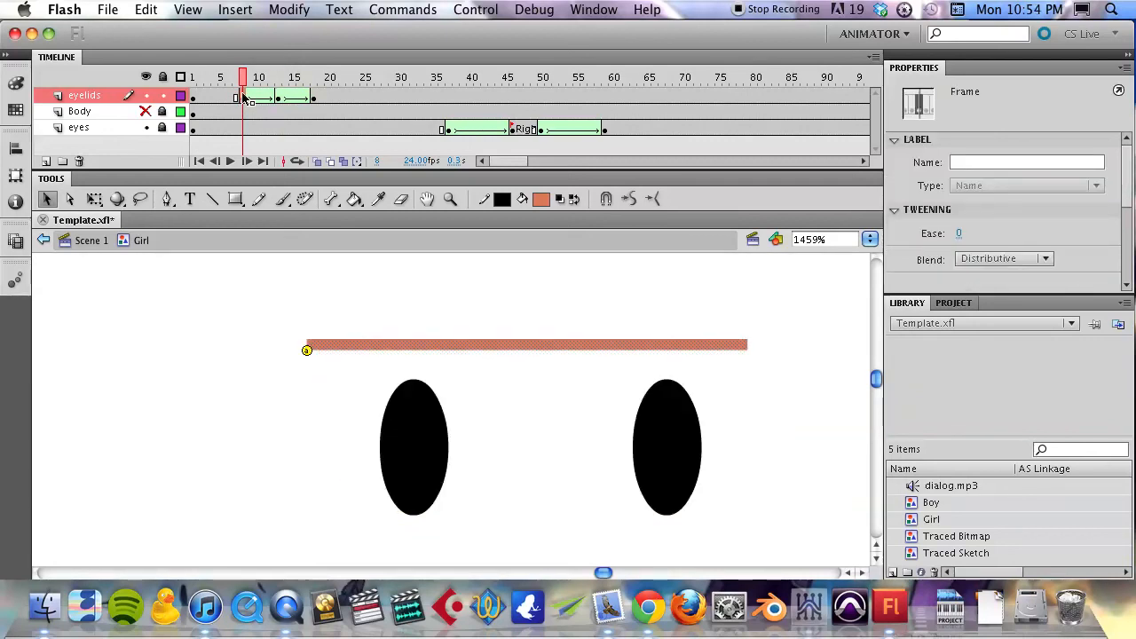
pyautogui.moveTo(245, 83); pyautogui.dragTo(282, 87)
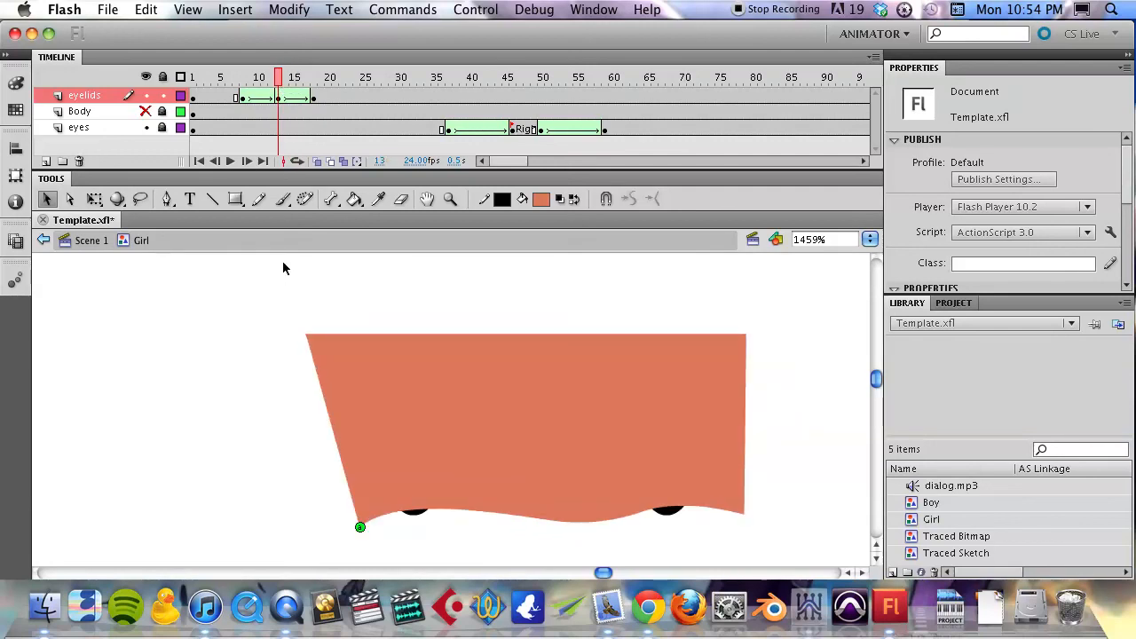
# Add a shape hint for the second tween, placing it on the eyelid's lower-left corner at both frame 13 and frame 18.
pyautogui.press('super+shift+h')
pyautogui.press('super+shift+slash')
pyautogui.moveTo(374, 530); pyautogui.dragTo(361, 527)
pyautogui.click(312, 76)
pyautogui.press('super+shift+slash')
pyautogui.moveTo(528, 347)
pyautogui.mouseDown()
pyautogui.moveTo(358, 360)
pyautogui.moveTo(307, 349)
pyautogui.mouseUp()
pyautogui.click(243, 78)
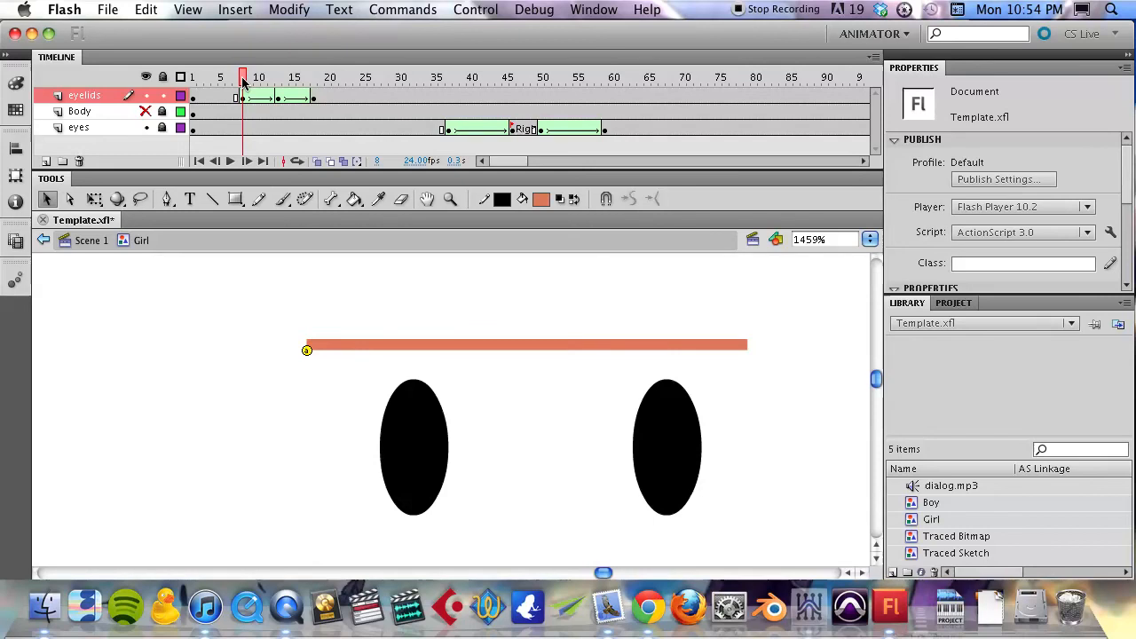
# Add shape hint b at frame 8 and match it to the eyelid's lower-right corner at frames 8 and 13.
pyautogui.press('super+shift+h')
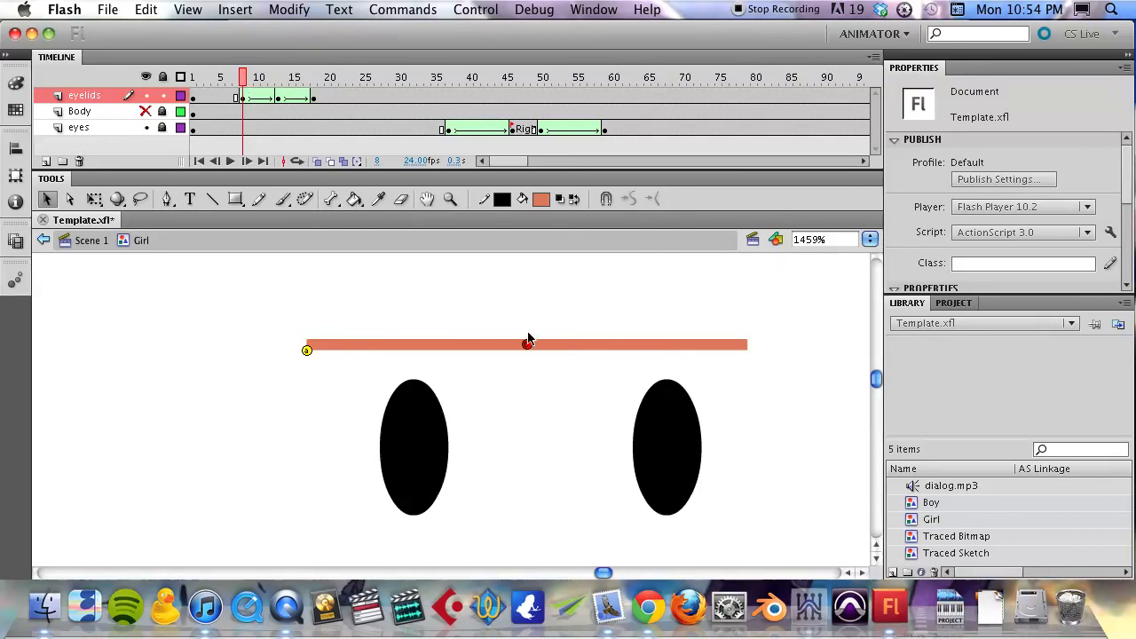
pyautogui.moveTo(527, 345); pyautogui.dragTo(748, 349)
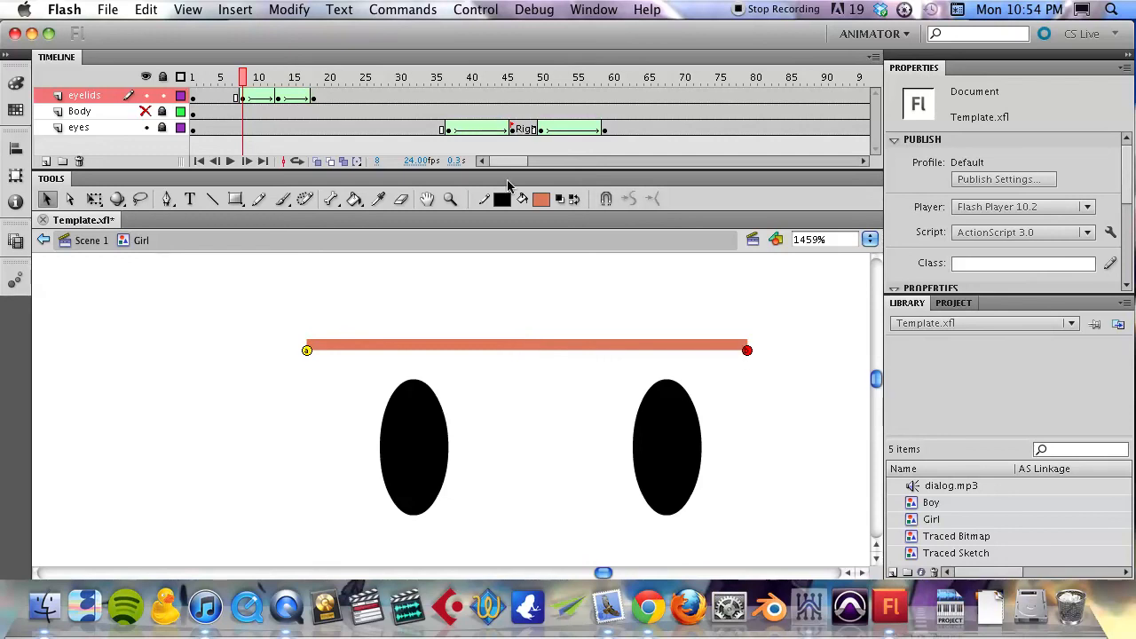
pyautogui.click(278, 96)
pyautogui.click(545, 442)
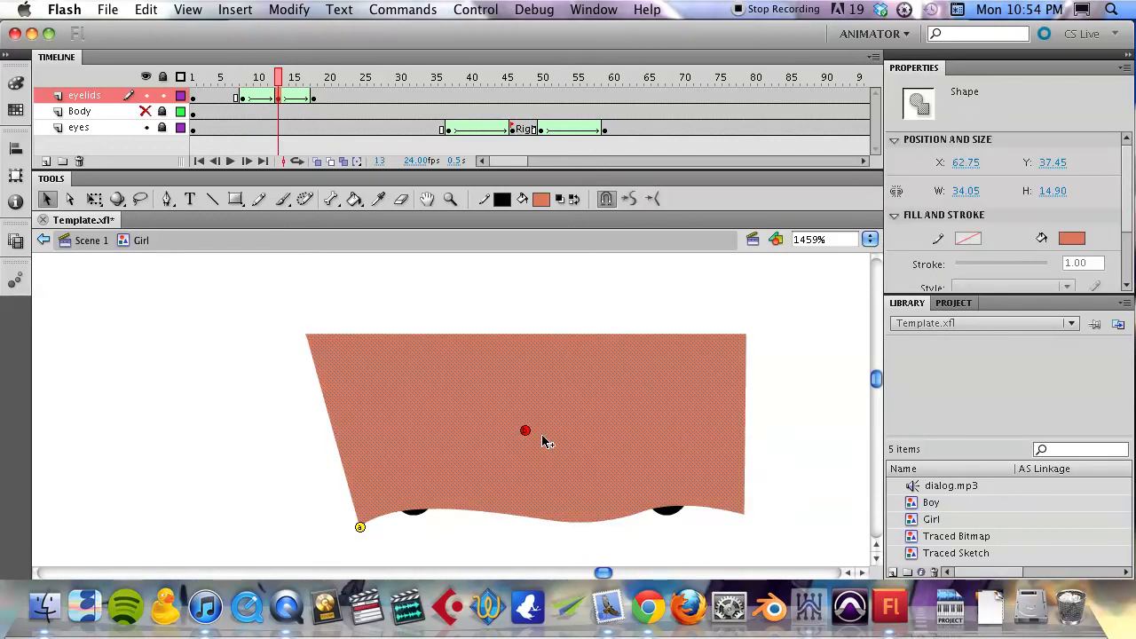
pyautogui.moveTo(726, 524); pyautogui.dragTo(744, 518)
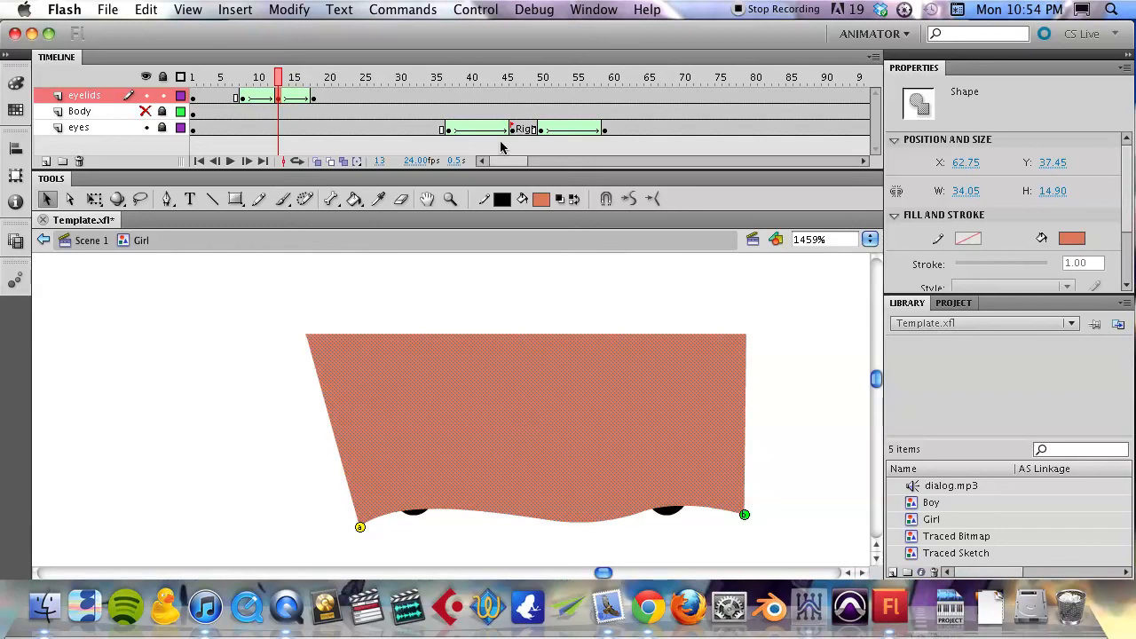
# Add shape hint b for the second tween and match it to the eyelid's lower-right corner at frames 13 and 18.
pyautogui.press('super+shift+h')
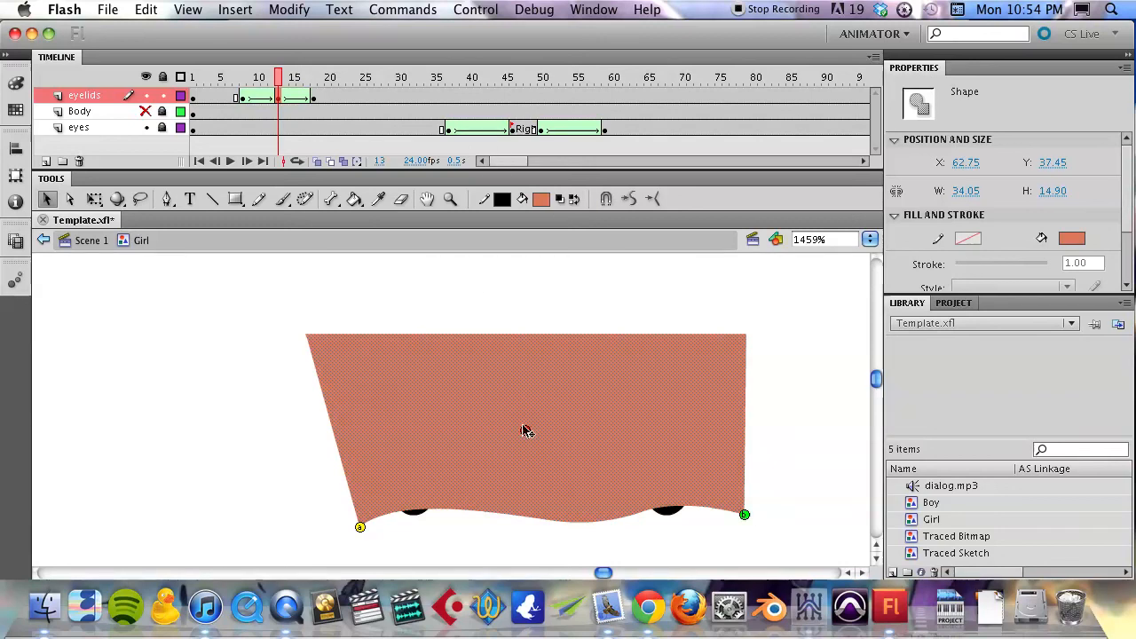
pyautogui.moveTo(529, 434); pyautogui.dragTo(744, 515)
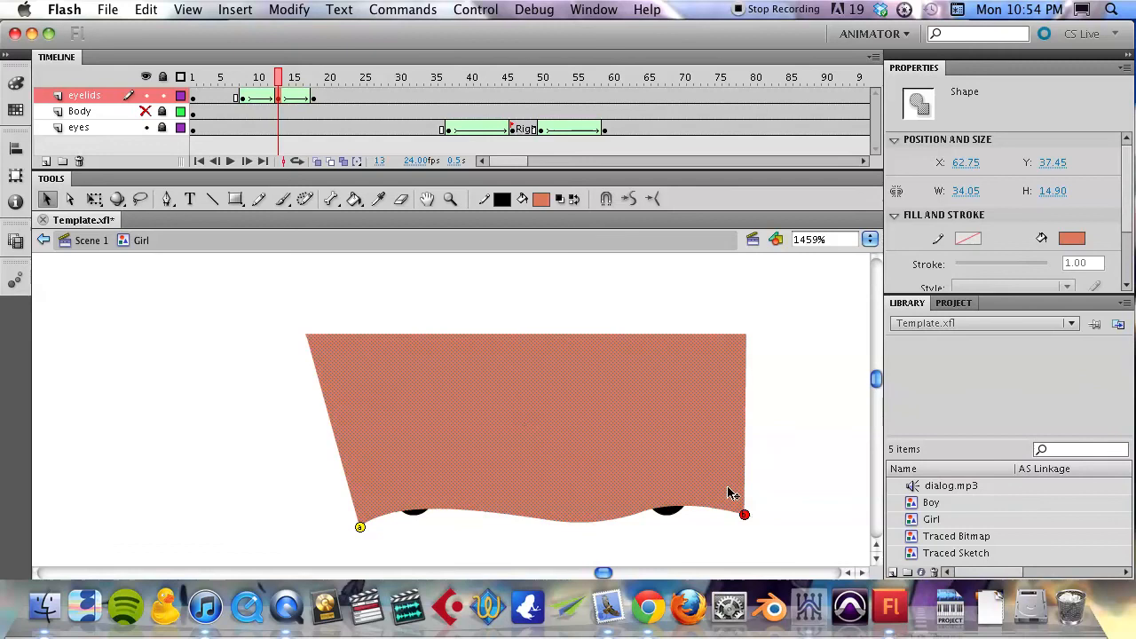
pyautogui.click(314, 78)
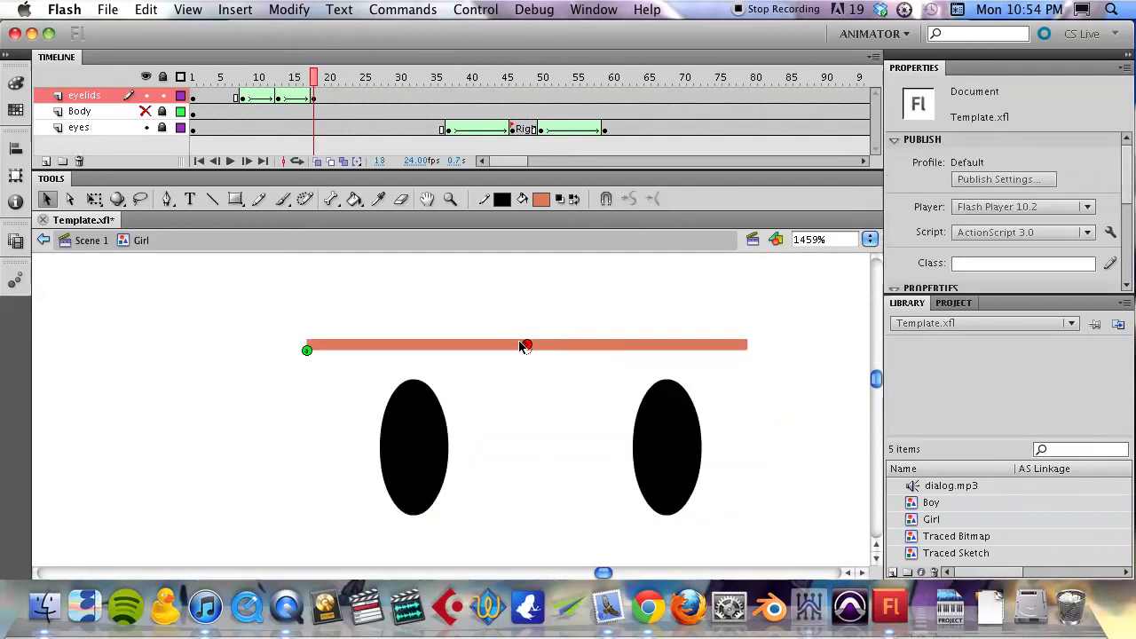
pyautogui.moveTo(524, 344); pyautogui.dragTo(584, 372)
pyautogui.press('super+z')
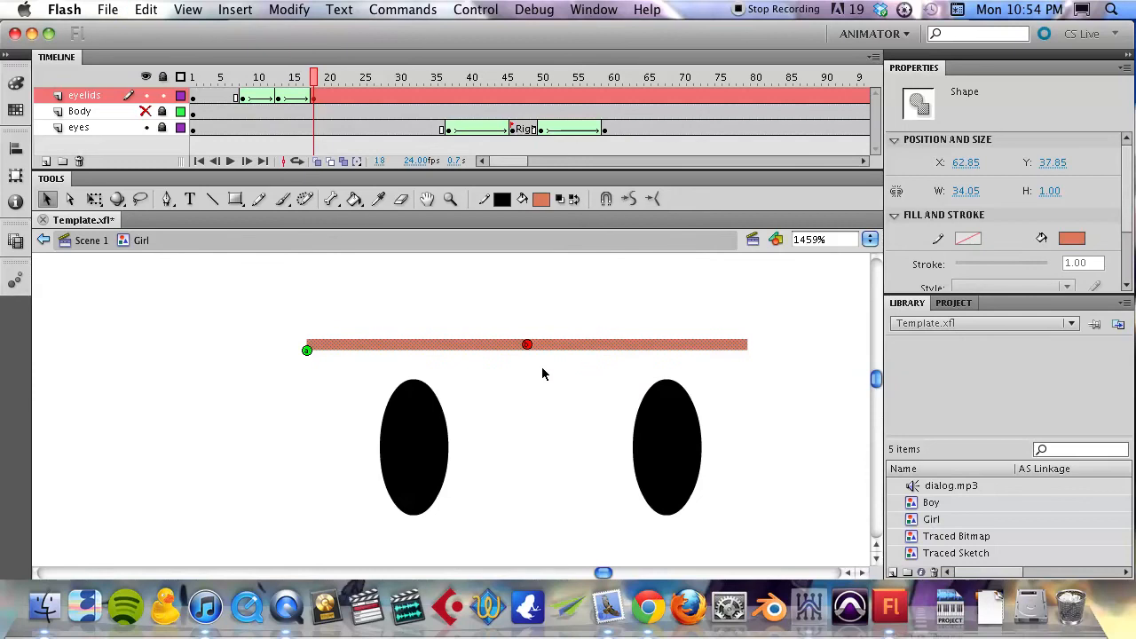
pyautogui.press('super+shift+slash')
pyautogui.moveTo(731, 369); pyautogui.dragTo(748, 350)
# Show the Body layer again and play back the blink from just before frame 8.
pyautogui.moveTo(262, 80)
pyautogui.mouseDown()
pyautogui.moveTo(239, 80)
pyautogui.moveTo(285, 84)
pyautogui.moveTo(243, 84)
pyautogui.mouseUp()
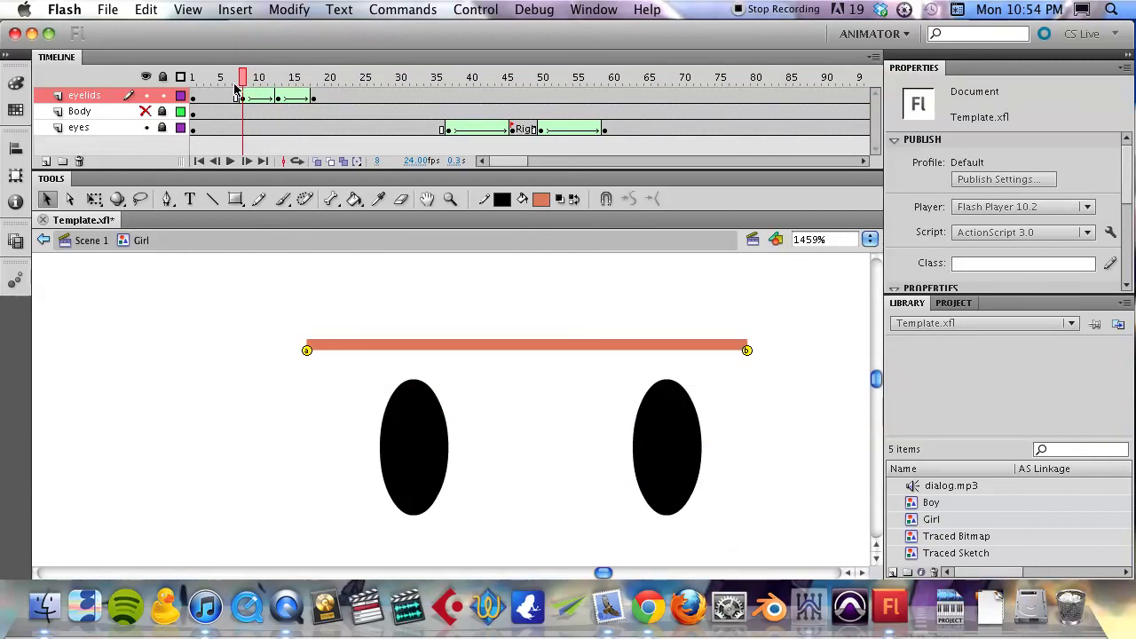
pyautogui.click(146, 111)
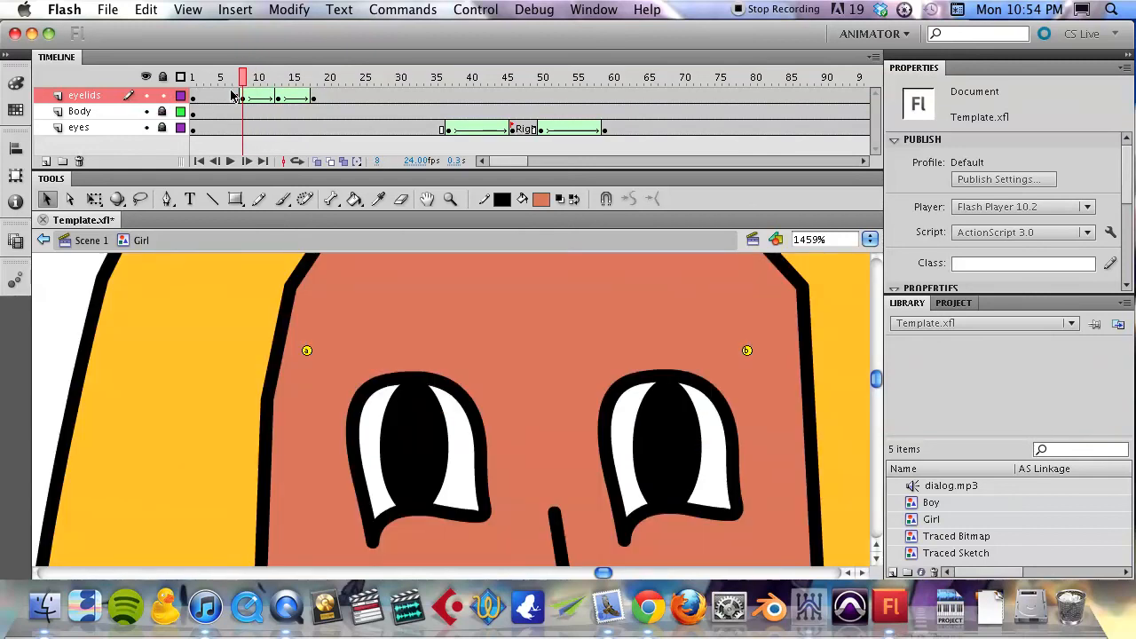
pyautogui.moveTo(242, 81)
pyautogui.mouseDown()
pyautogui.moveTo(317, 81)
pyautogui.moveTo(230, 84)
pyautogui.mouseUp()
pyautogui.press('Return')
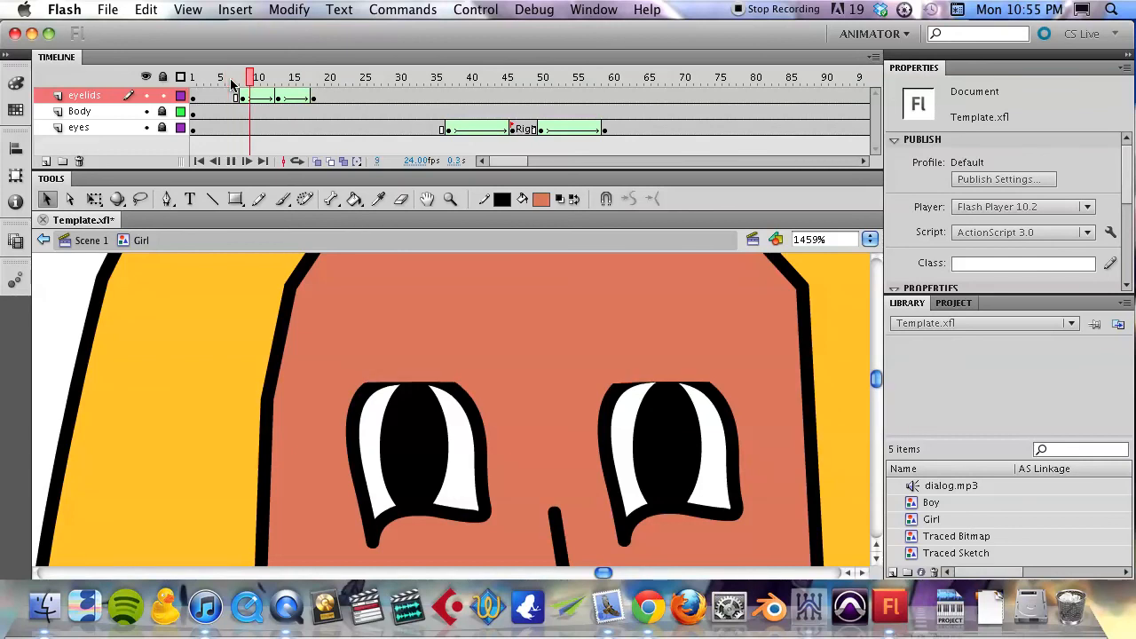
# Hold the eyelids closed from frame 13 to 17 without a tween and shift the opening tween to frames 17 to 22.
pyautogui.click(278, 99)
pyautogui.moveTo(279, 100); pyautogui.dragTo(299, 101)
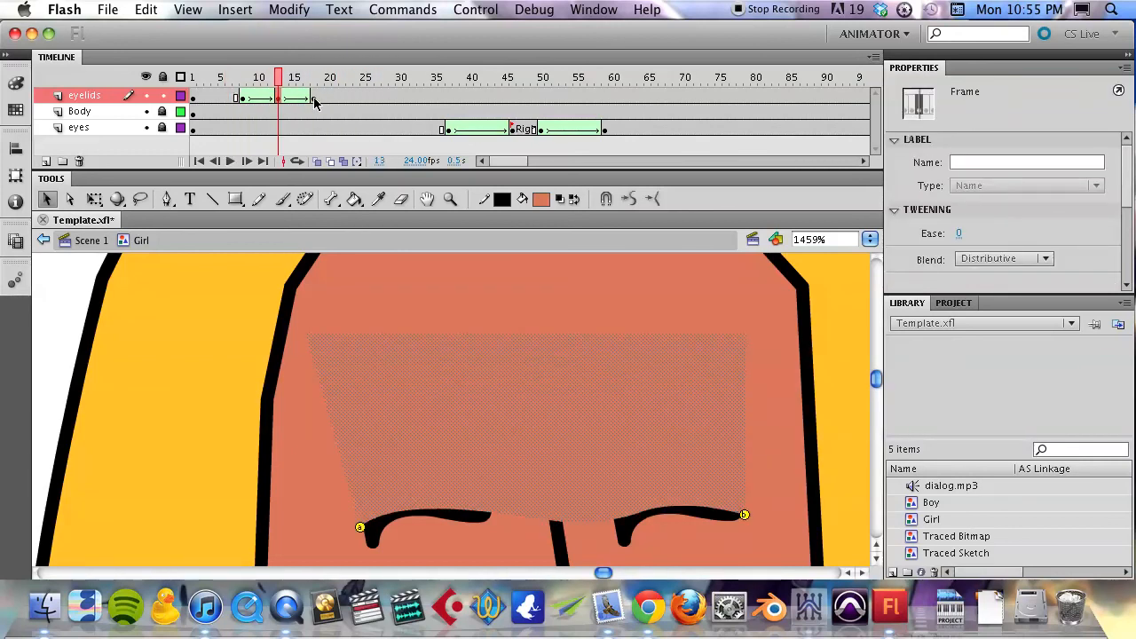
pyautogui.click(315, 100)
pyautogui.moveTo(286, 98); pyautogui.dragTo(302, 100)
pyautogui.rightClick(291, 100)
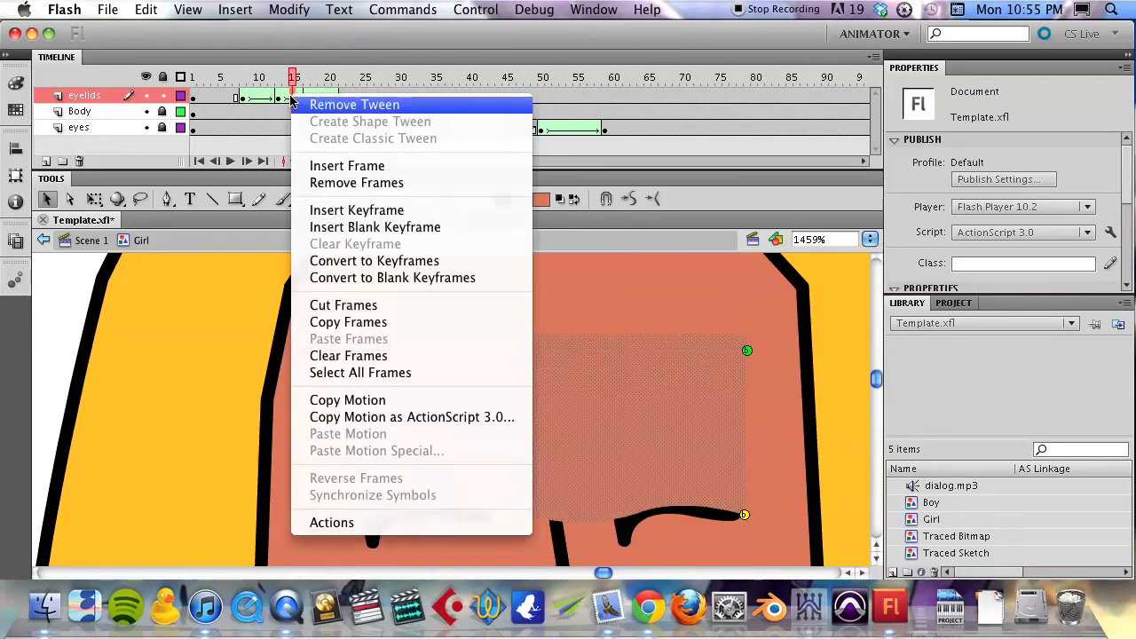
pyautogui.press('Escape')
# Review the start of the blink, return to Scene 1 and play the timeline from frame 59 to check the dialog timing.
pyautogui.moveTo(228, 76)
pyautogui.mouseDown()
pyautogui.moveTo(358, 78)
pyautogui.moveTo(218, 78)
pyautogui.mouseUp()
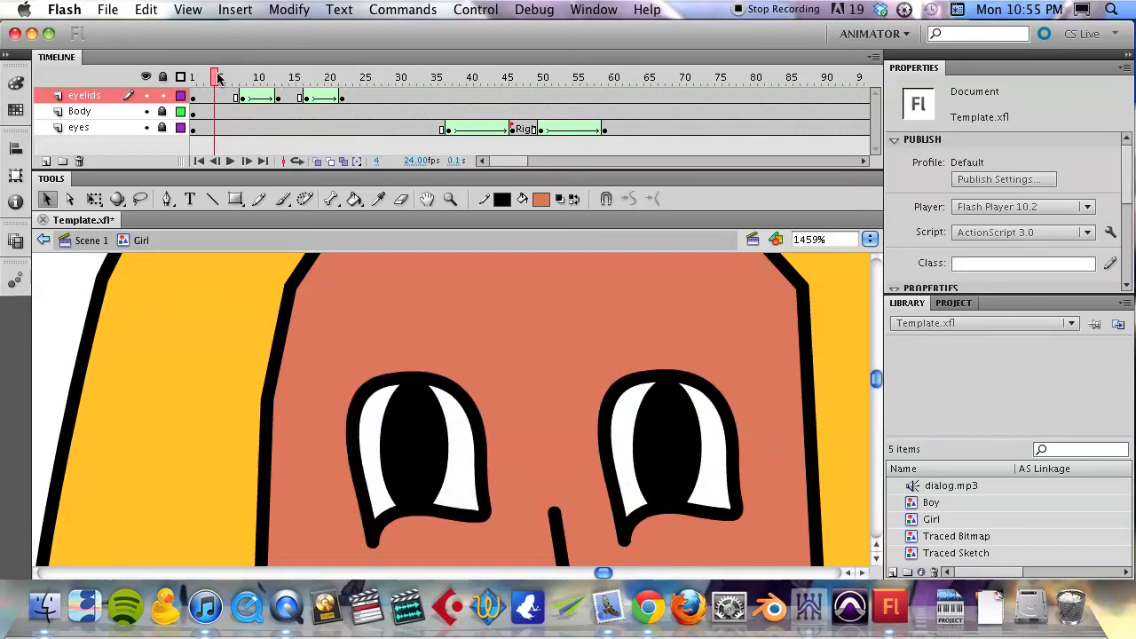
pyautogui.click(236, 97)
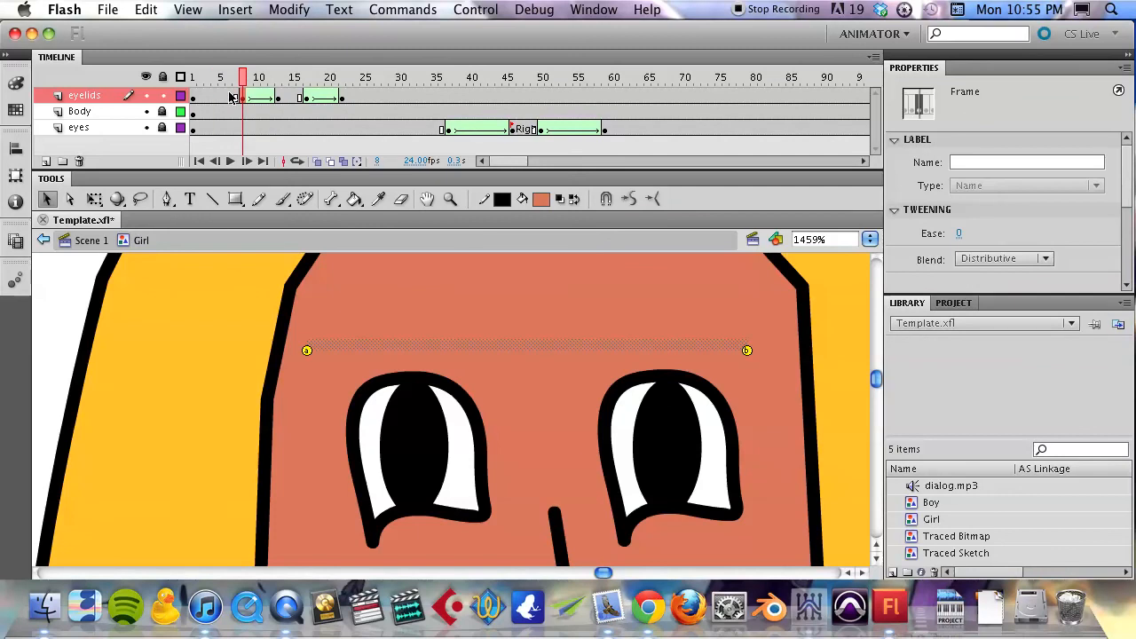
pyautogui.click(220, 79)
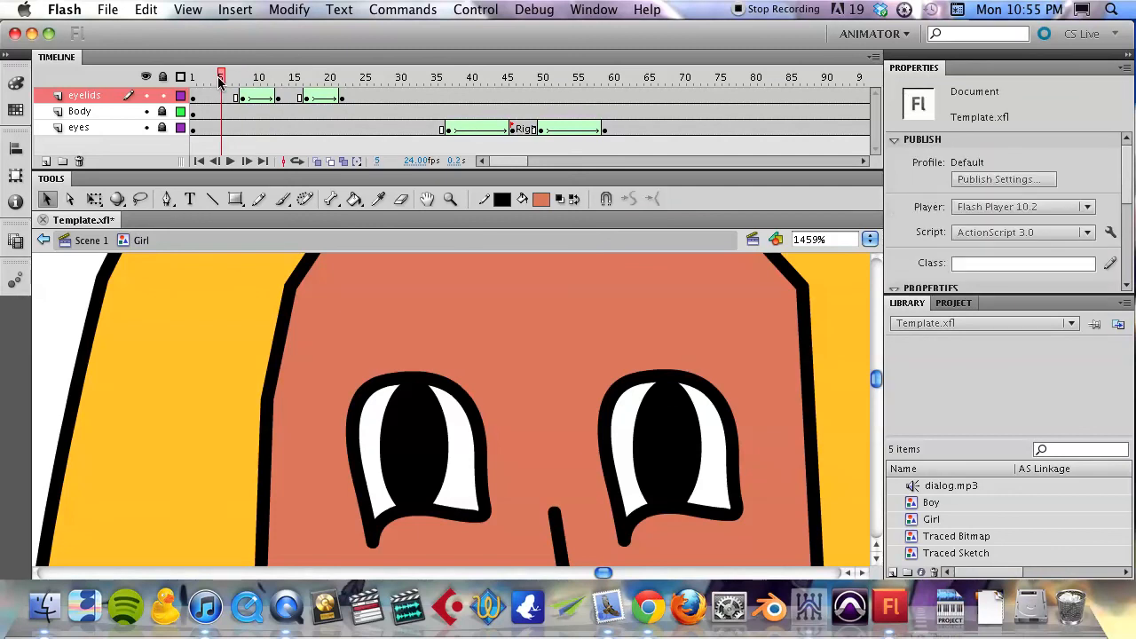
pyautogui.click(90, 242)
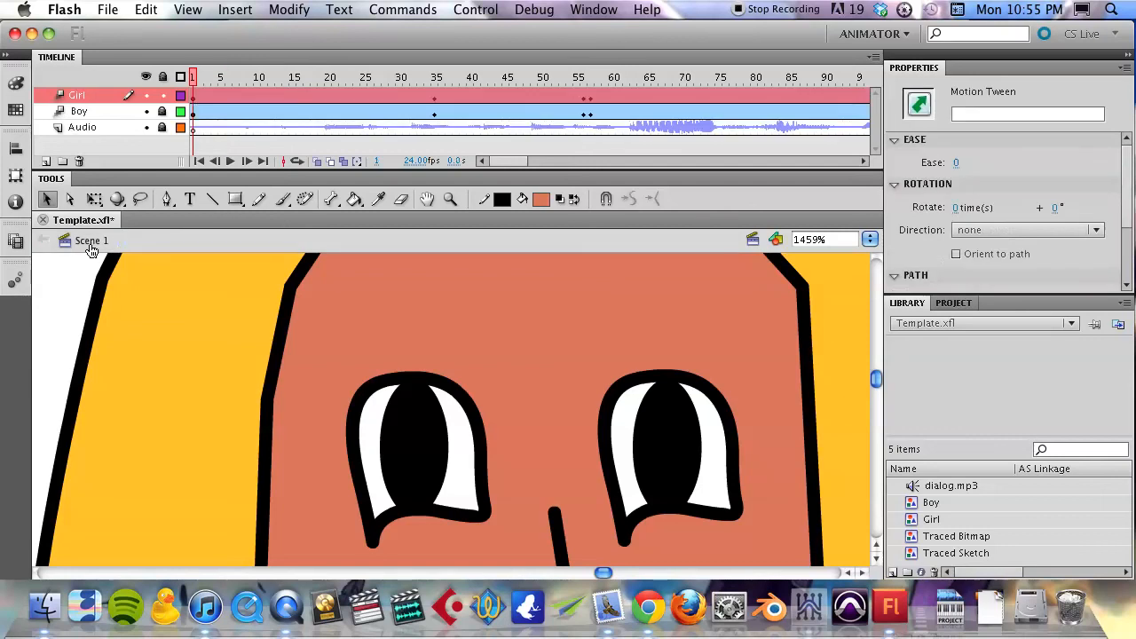
pyautogui.click(607, 78)
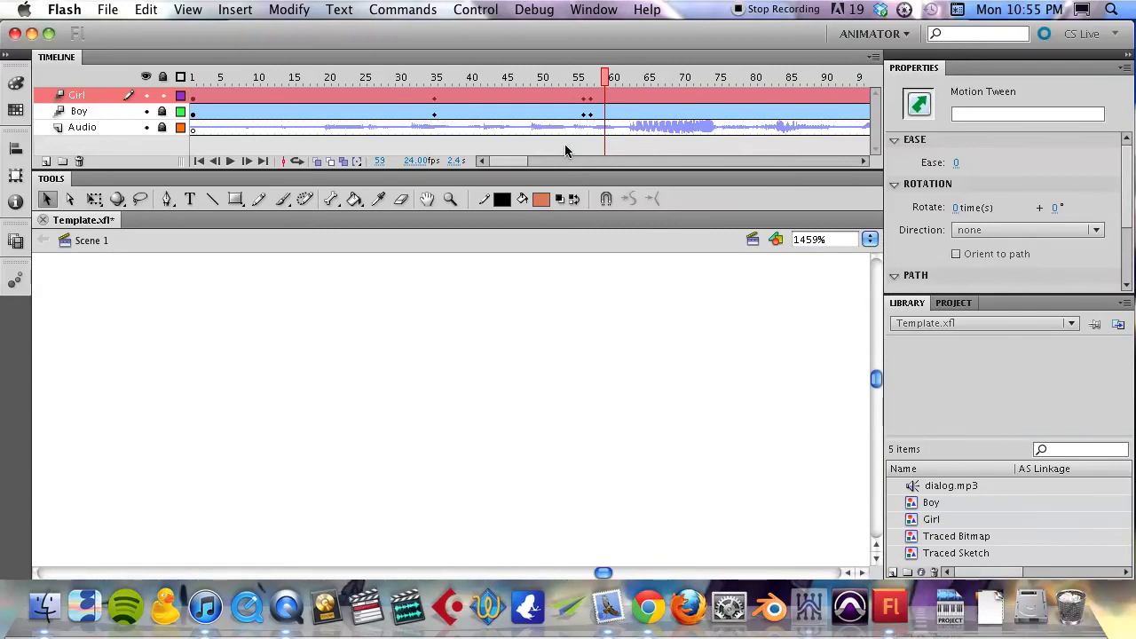
pyautogui.press('Return')
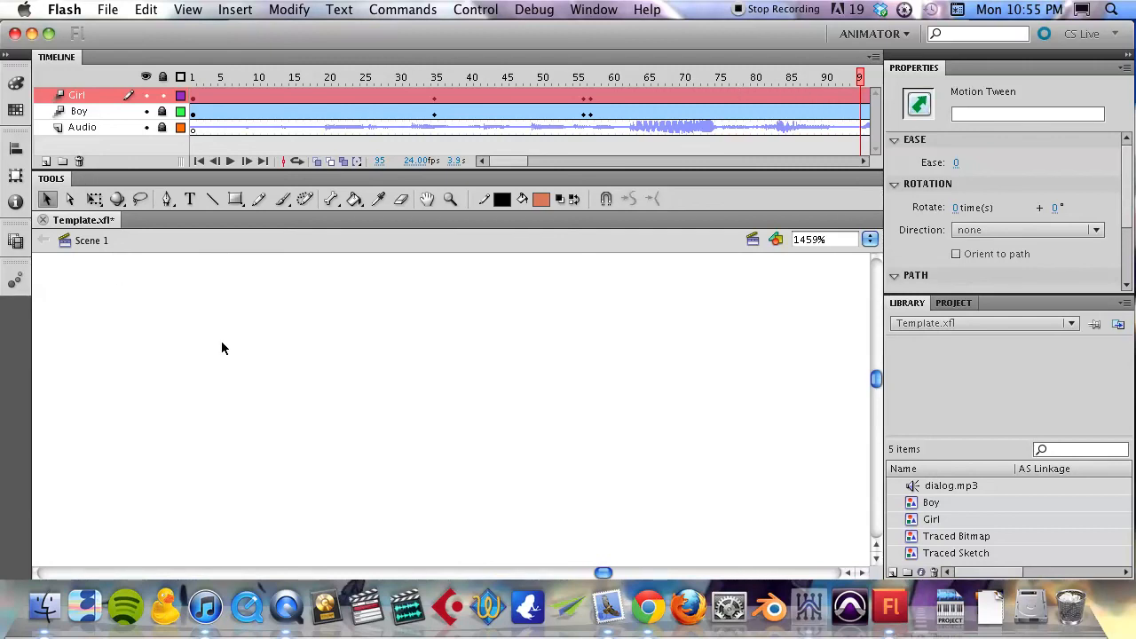
# Open the Girl symbol from the library and move the whole blink sequence on the eyelids layer so its closing tween starts at frame 86.
pyautogui.click(930, 520)
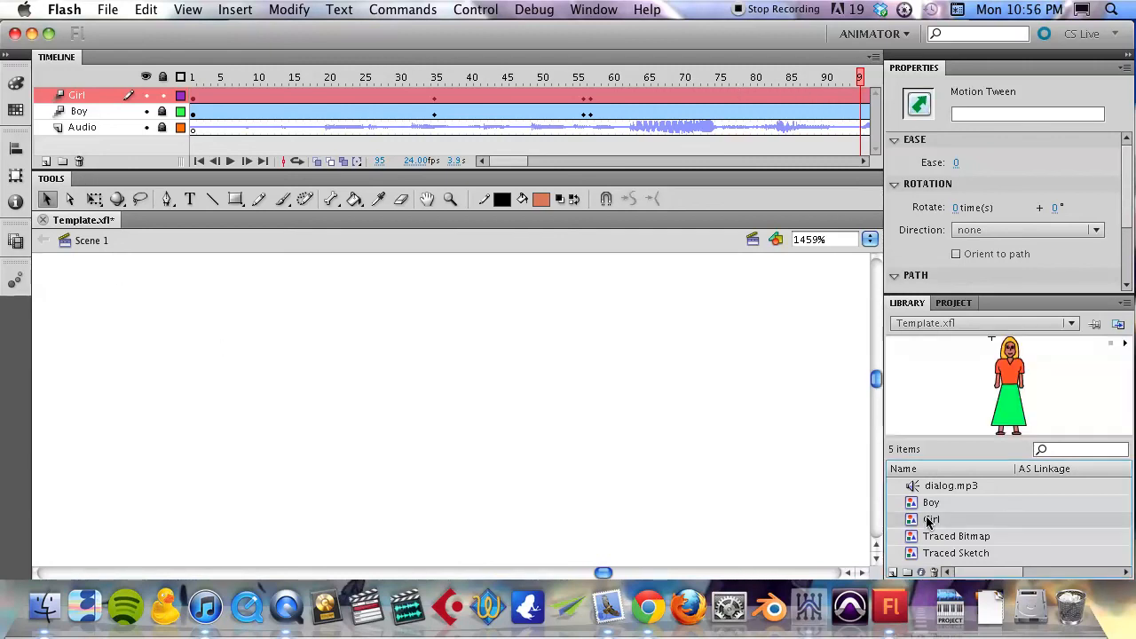
pyautogui.doubleClick(912, 521)
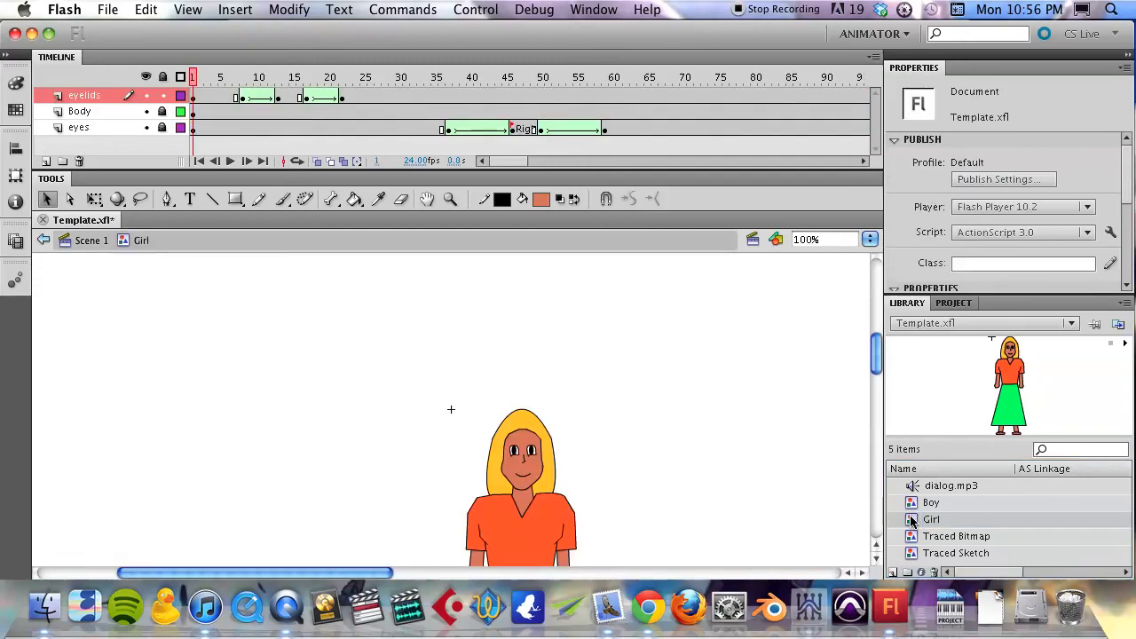
pyautogui.press('z')
pyautogui.moveTo(463, 424); pyautogui.dragTo(596, 493)
pyautogui.moveTo(234, 98); pyautogui.dragTo(357, 97)
pyautogui.moveTo(247, 103); pyautogui.dragTo(803, 89)
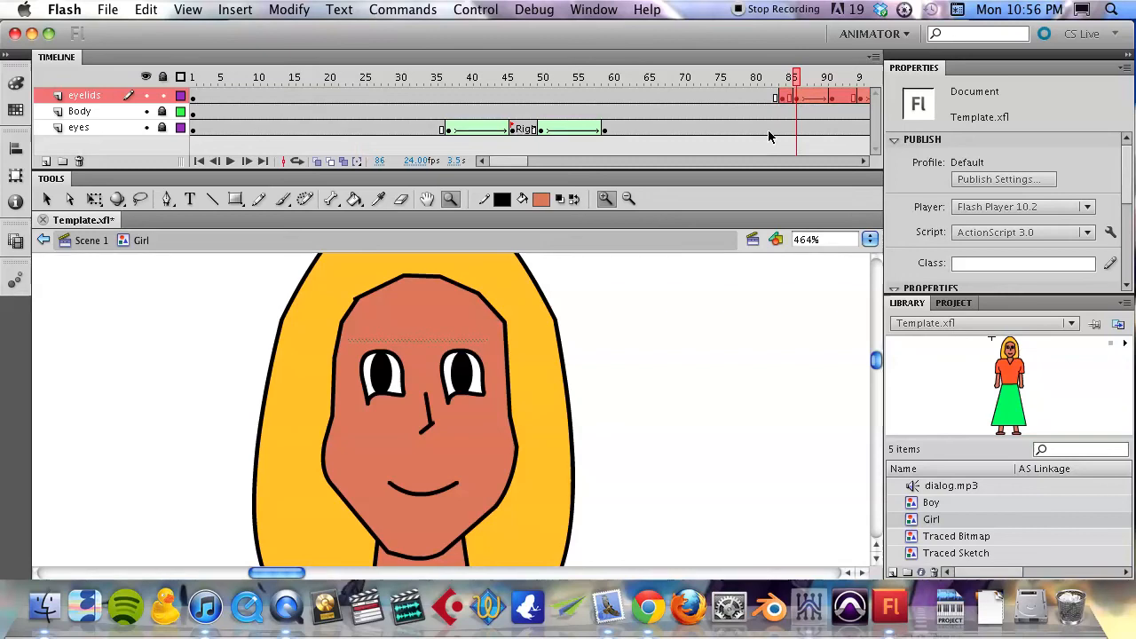
# Clear the extra keyframe at frame 84 of the eyelids layer and return the playhead to frame 70.
pyautogui.click(644, 97)
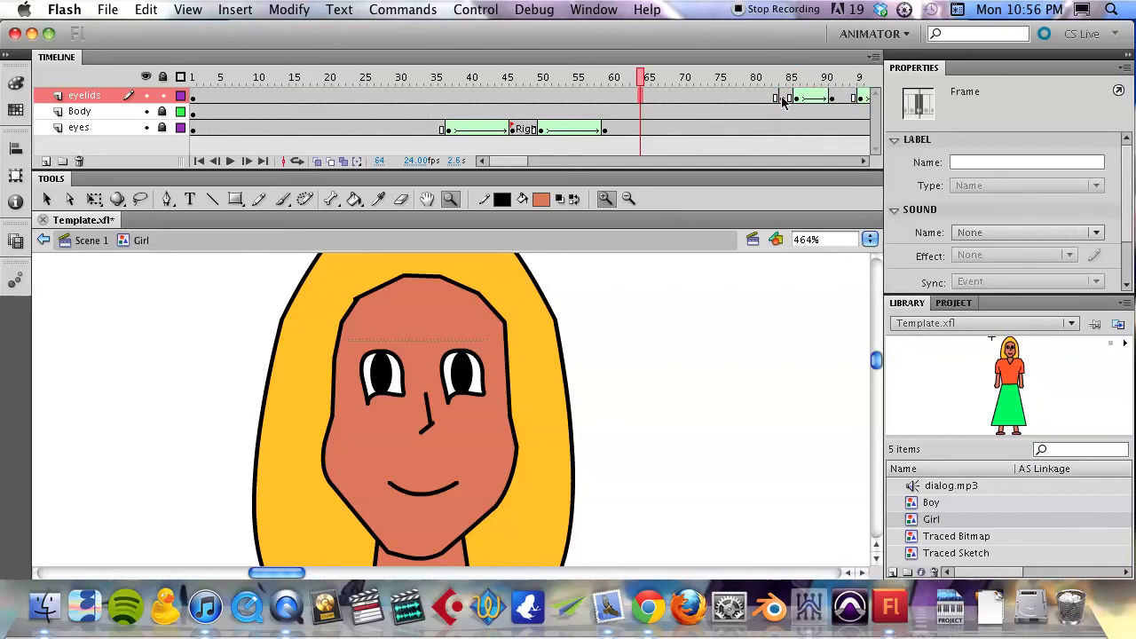
pyautogui.rightClick(783, 100)
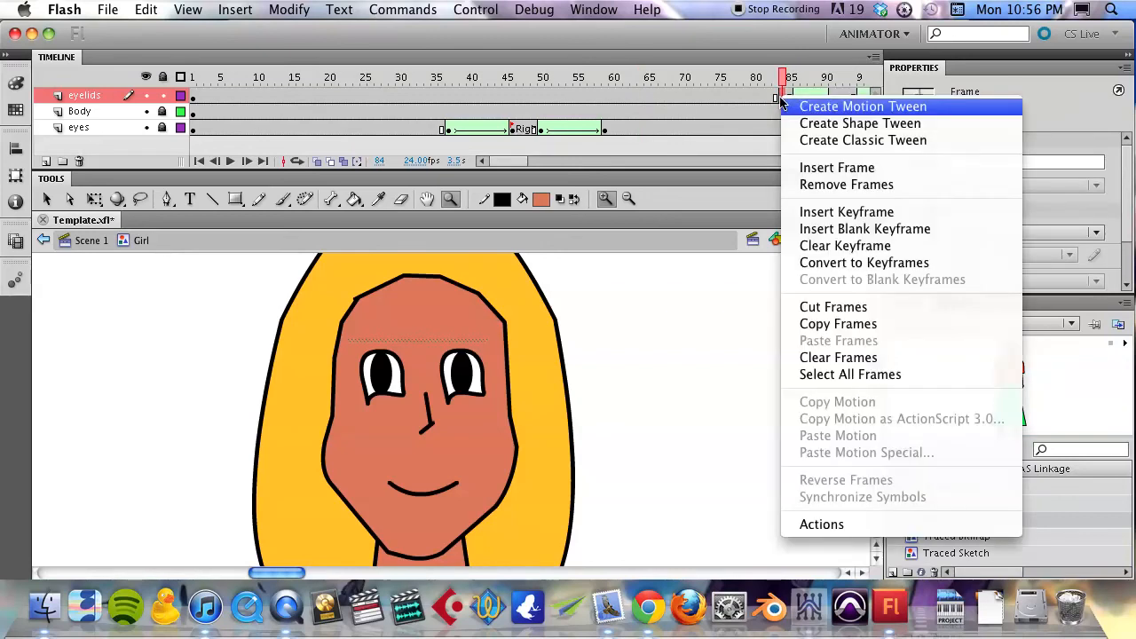
pyautogui.click(827, 246)
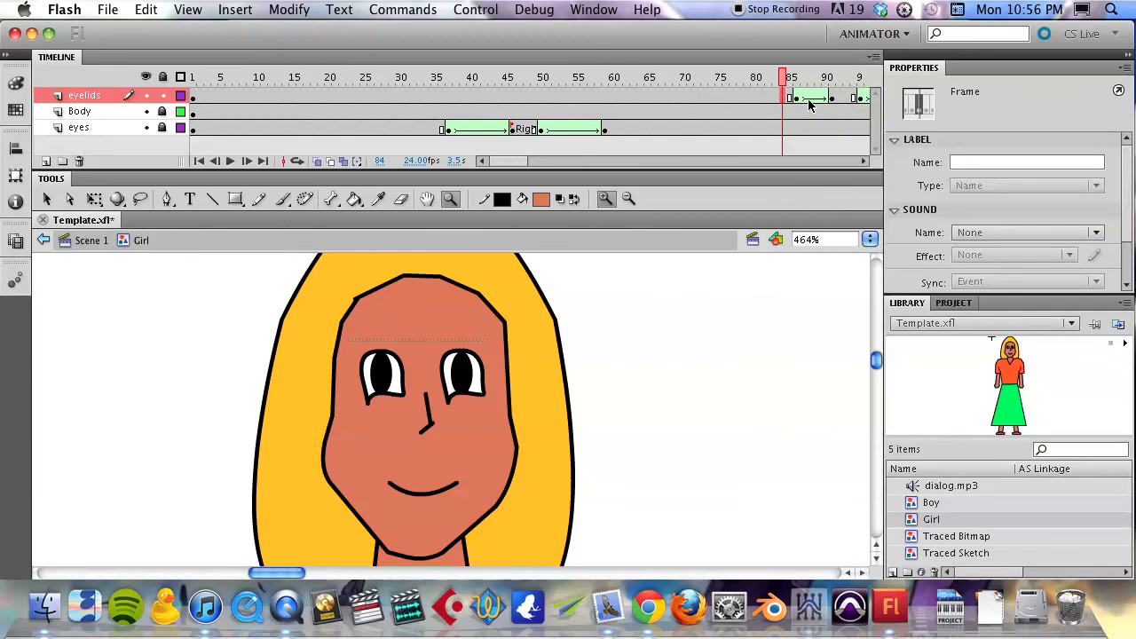
pyautogui.click(735, 95)
pyautogui.click(685, 78)
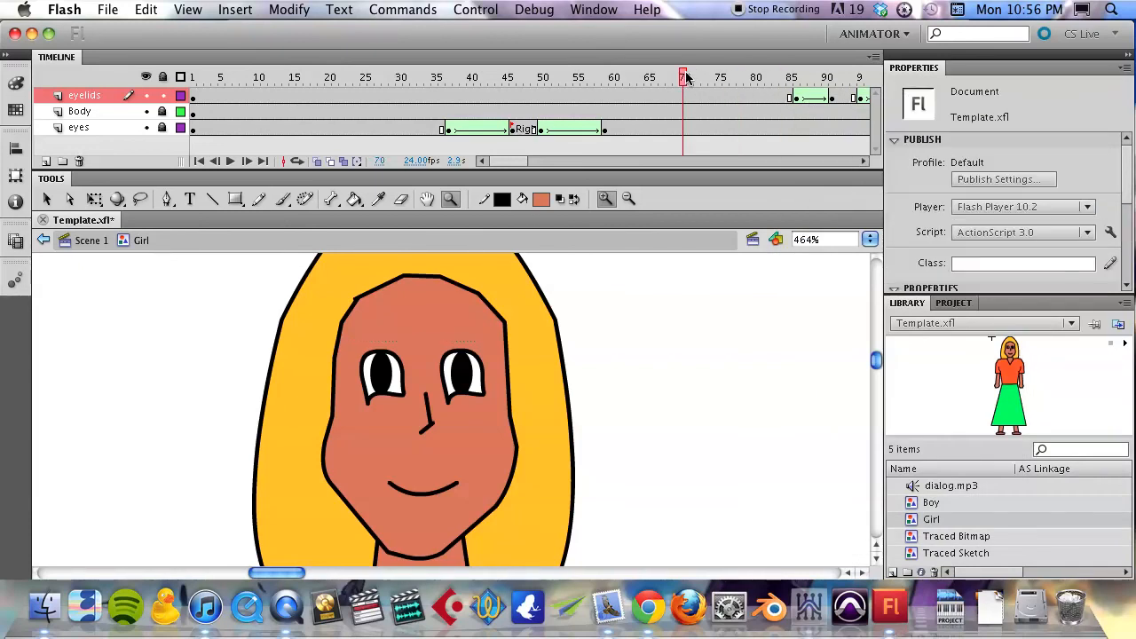
# Return to Scene 1 at 50% zoom and play the timeline from frame 35 to check the blink against the dialog.
pyautogui.click(86, 241)
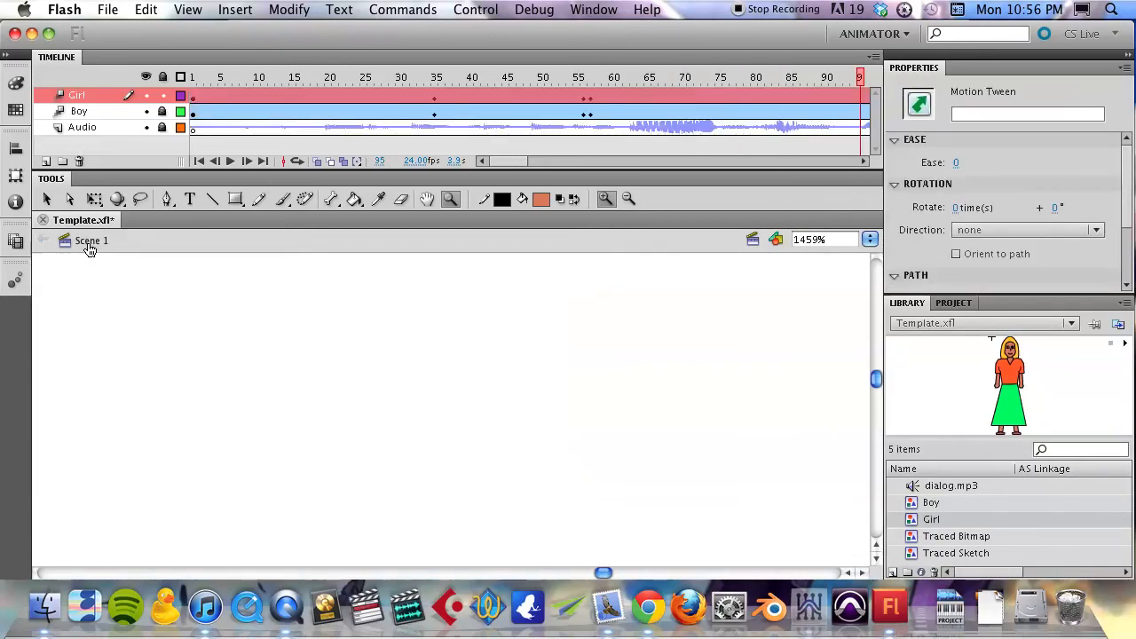
pyautogui.click(871, 239)
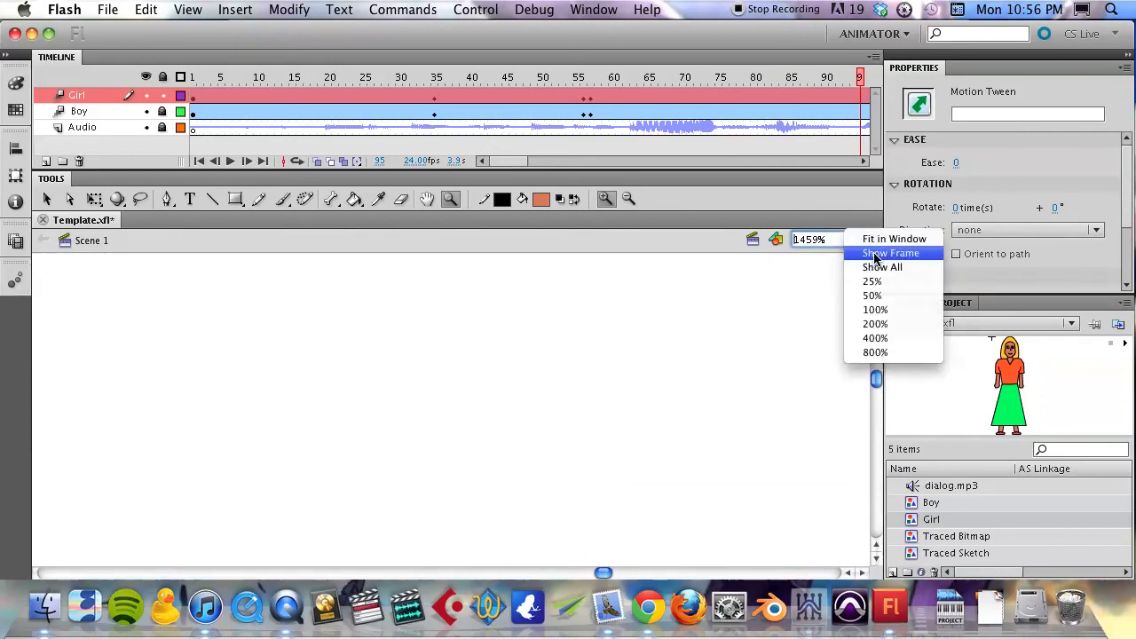
pyautogui.click(872, 296)
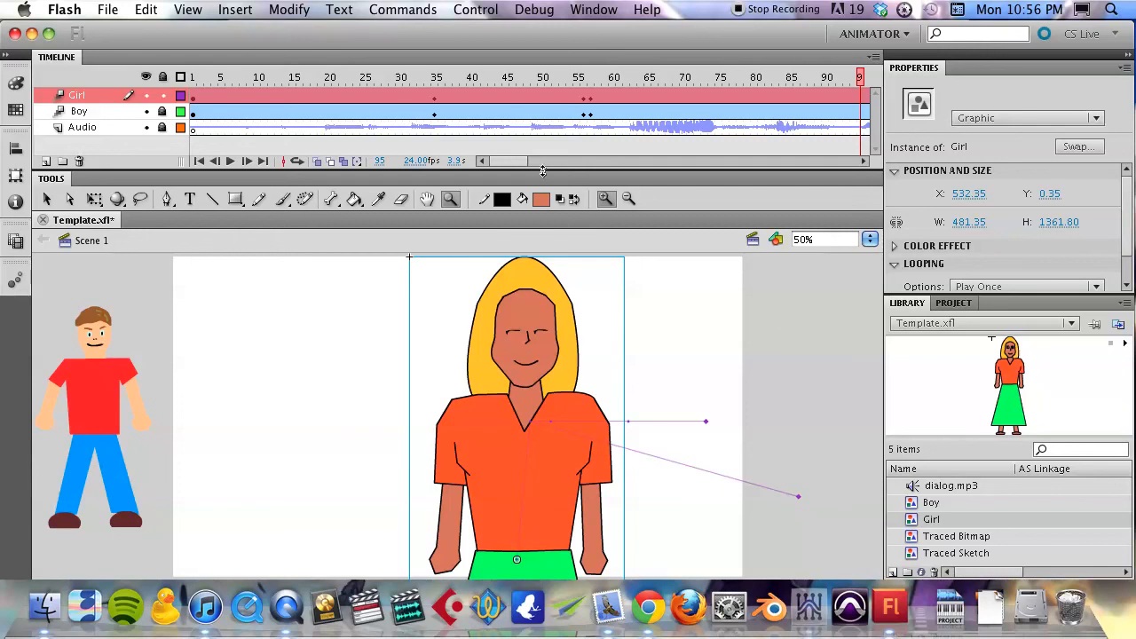
pyautogui.click(435, 78)
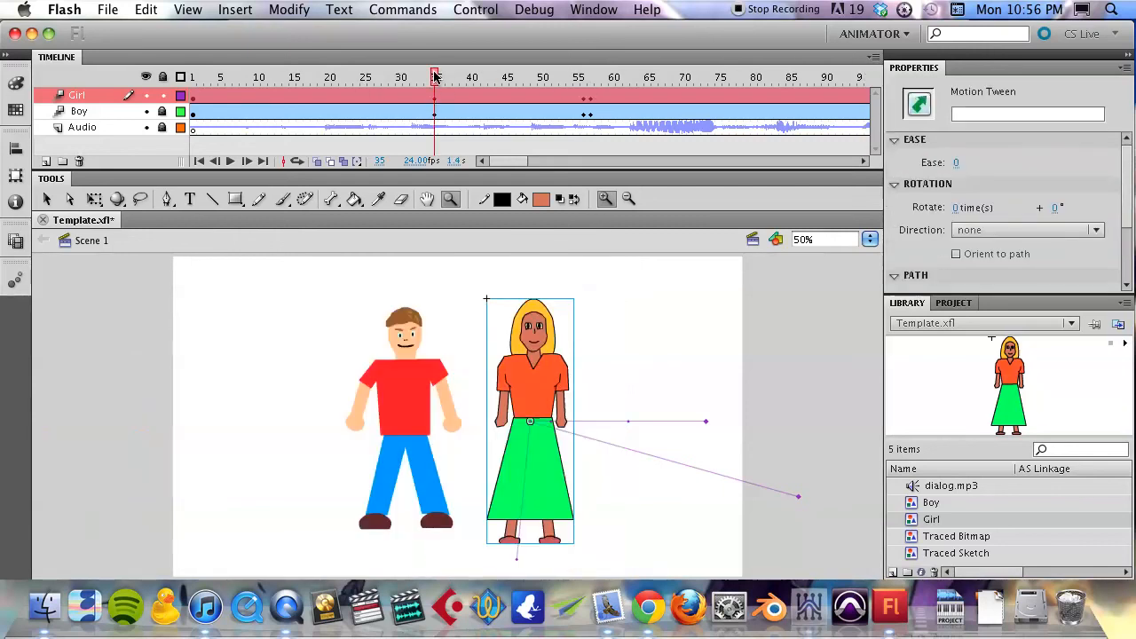
pyautogui.press('Return')
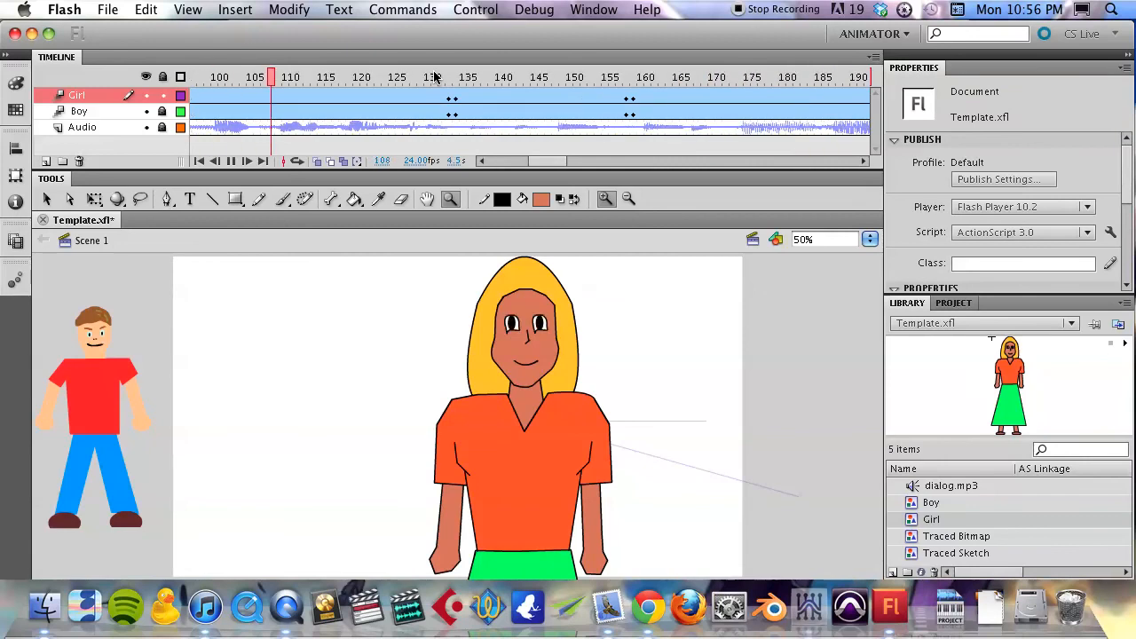
pyautogui.press('Return')
# Replay the scene from about frame 72 to judge when the girl's blink occurs relative to the audio.
pyautogui.moveTo(554, 165); pyautogui.dragTo(525, 165)
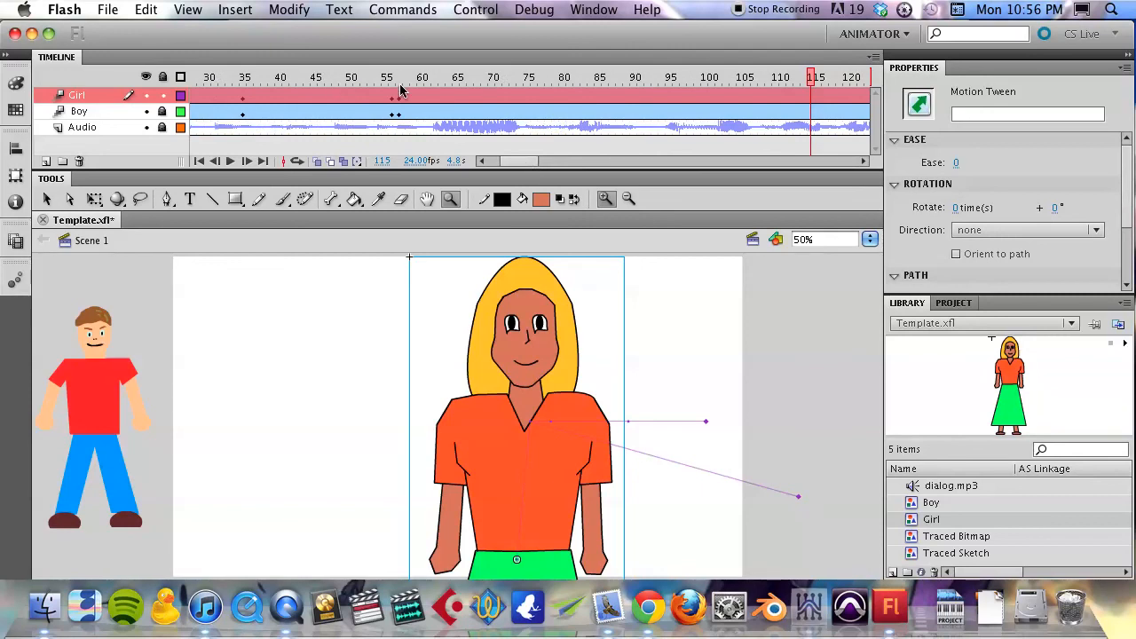
pyautogui.click(510, 77)
pyautogui.press('Return')
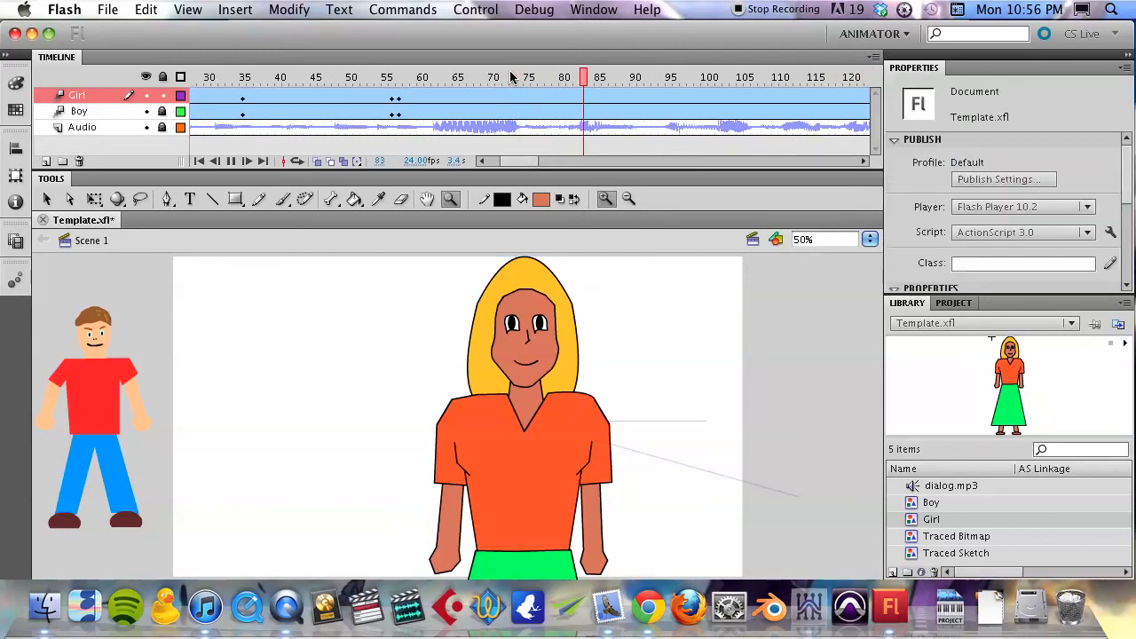
pyautogui.press('Return')
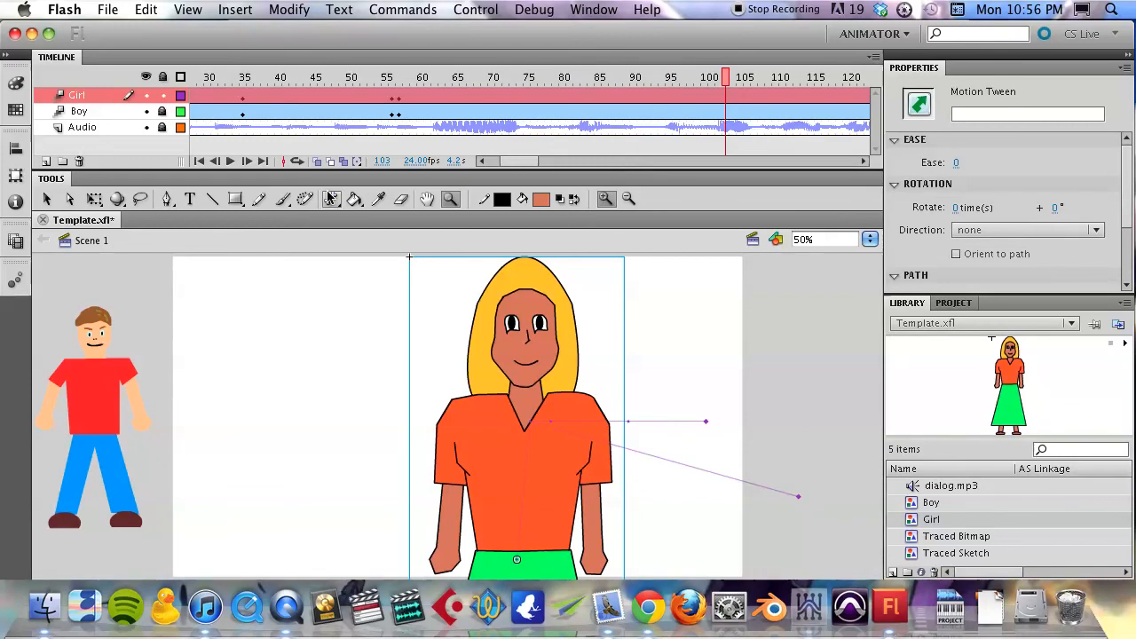
# Open the Girl symbol in place and move the whole blink sequence on the eyelids layer so its closing tween starts at frame 80.
pyautogui.press('v')
pyautogui.click(542, 332)
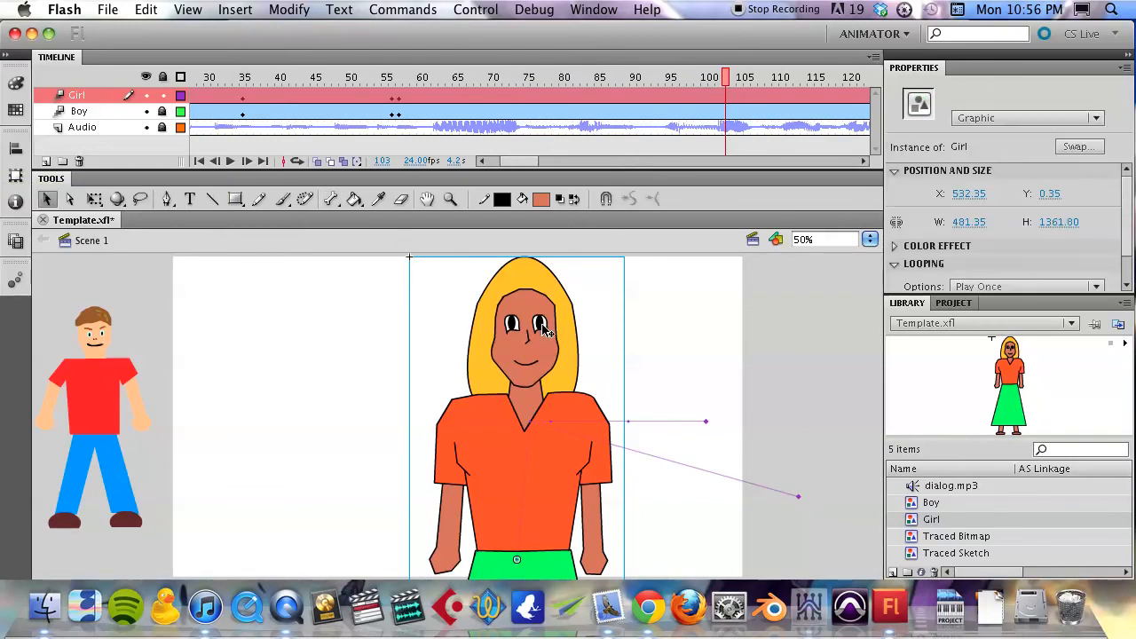
pyautogui.doubleClick(540, 337)
pyautogui.moveTo(548, 159); pyautogui.dragTo(519, 167)
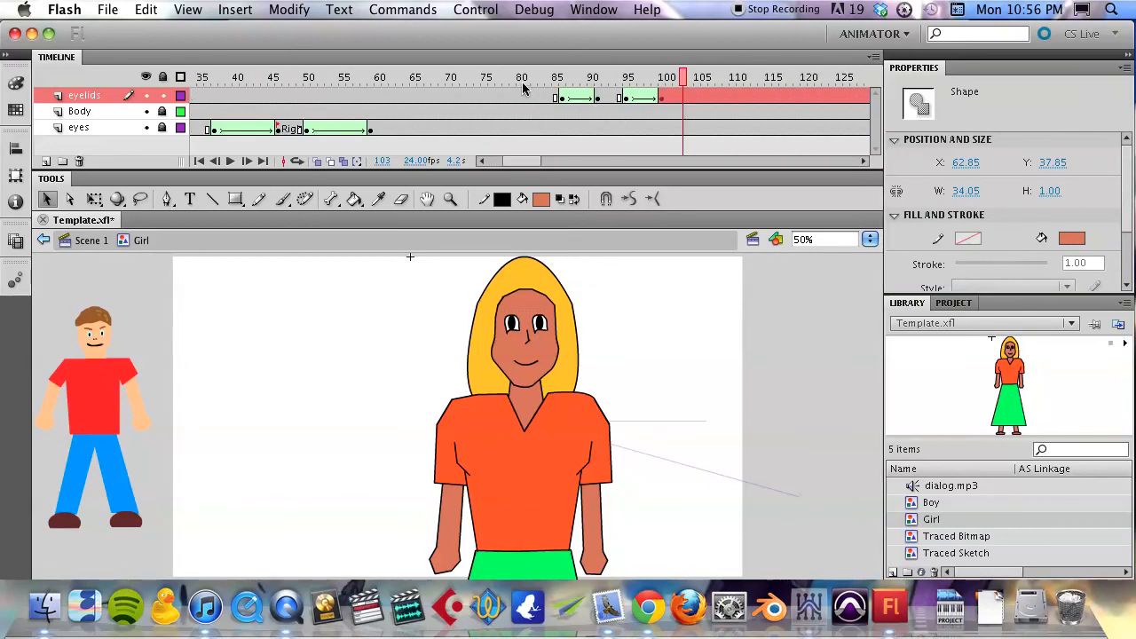
pyautogui.moveTo(524, 97); pyautogui.dragTo(667, 97)
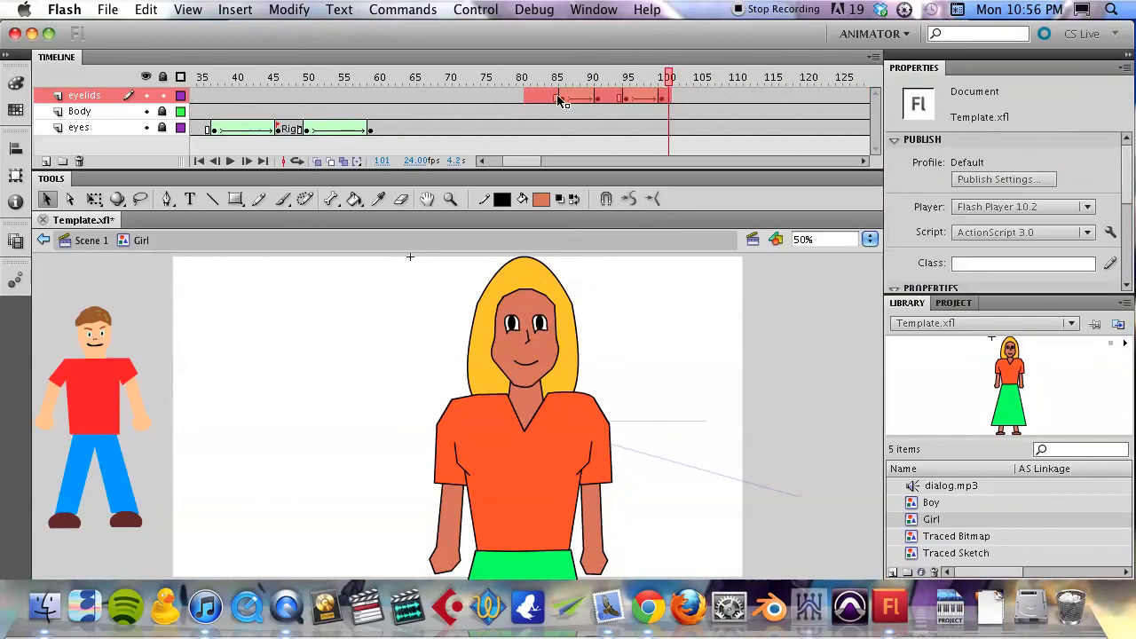
pyautogui.moveTo(562, 100); pyautogui.dragTo(522, 98)
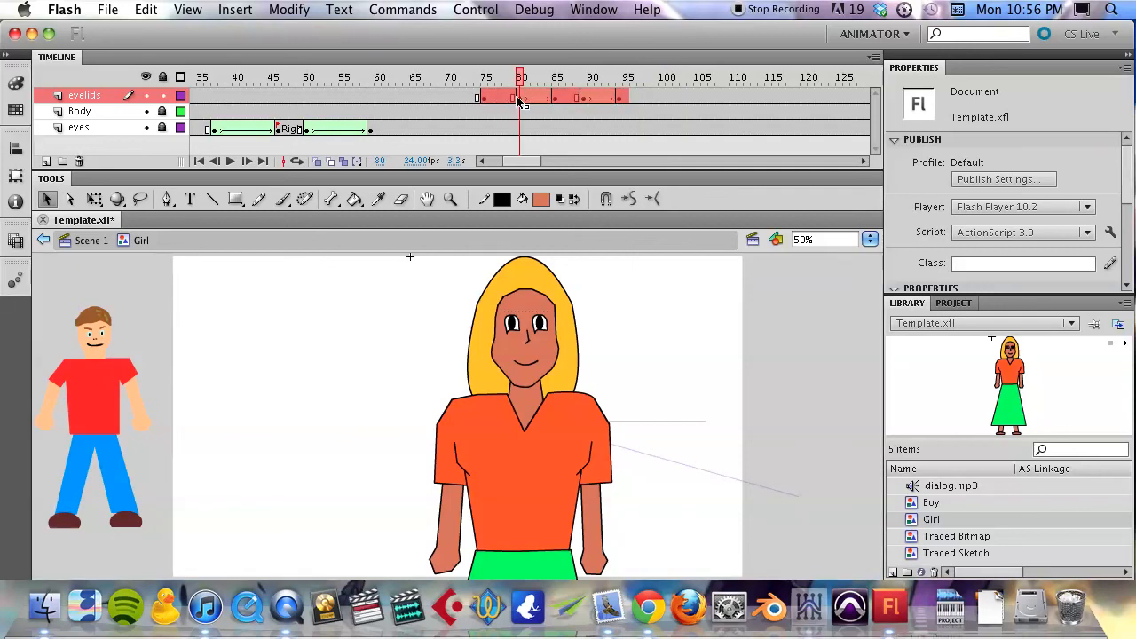
# Return to Scene 1 and play the timeline from around frame 70 to check the shifted blink against the dialog.
pyautogui.click(85, 241)
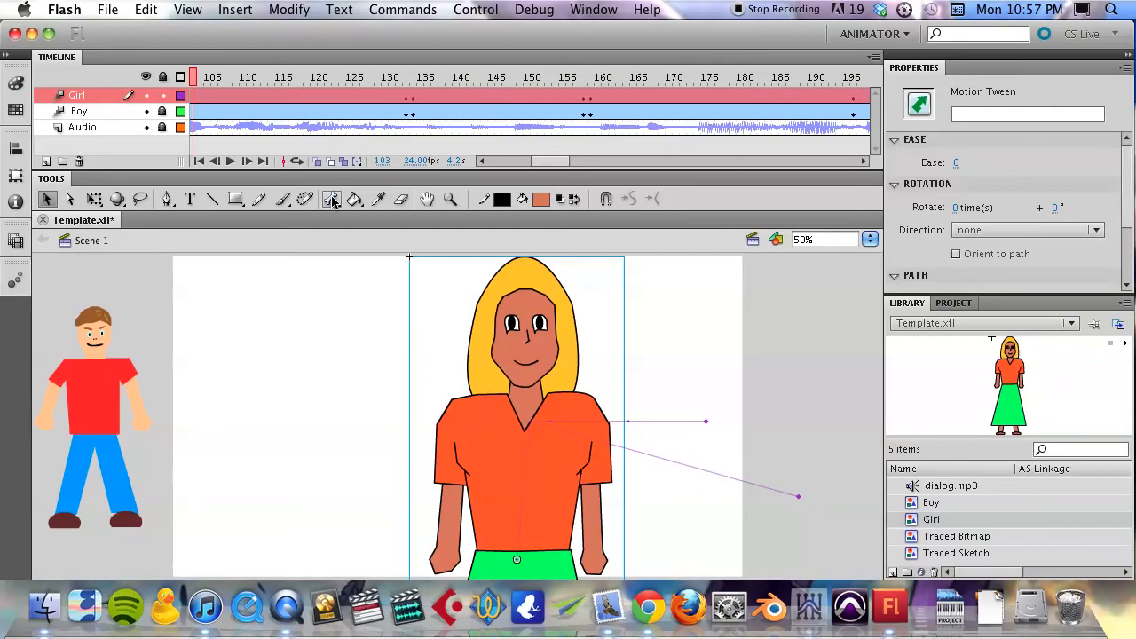
pyautogui.moveTo(229, 81); pyautogui.dragTo(362, 78)
pyautogui.press('Return')
pyautogui.press('Return')
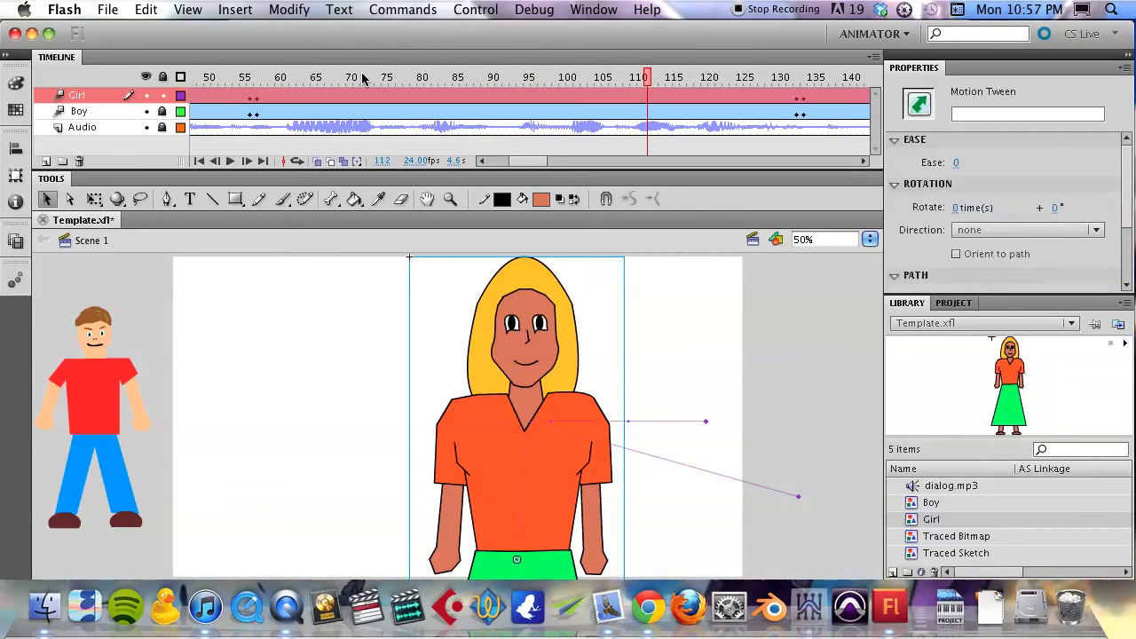